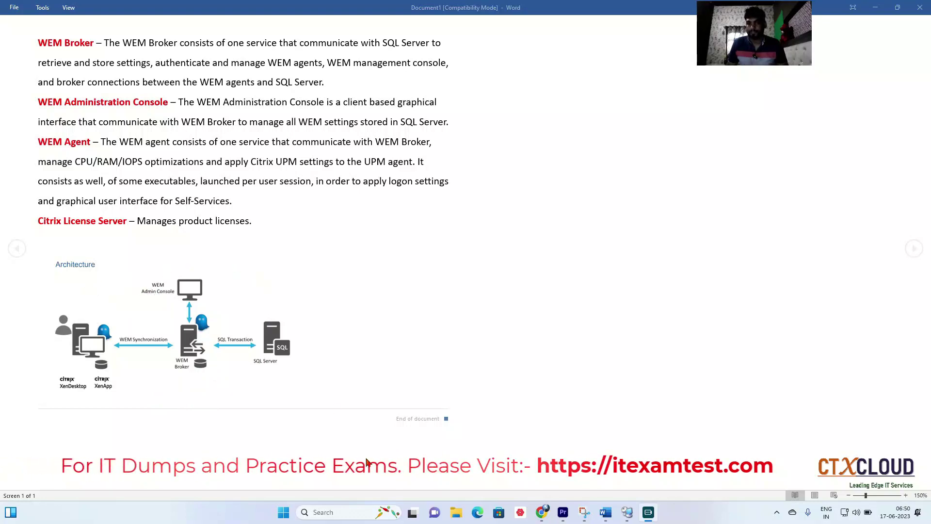
- Switch from Word to the CTXWEMSVR01 remote session showing the Citrix_WEM_1912 DVD drive
{"action": "left_click", "coordinate": [626, 514]}
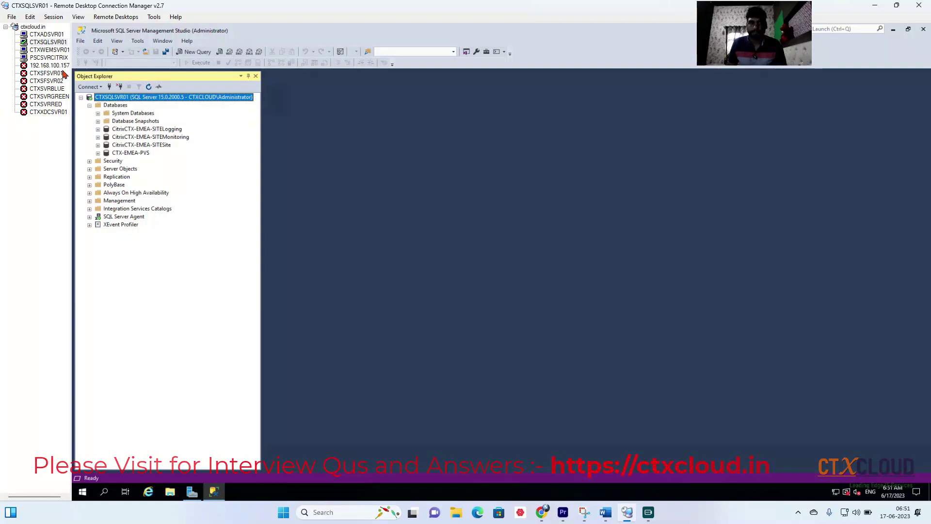
{"action": "left_click", "coordinate": [47, 50]}
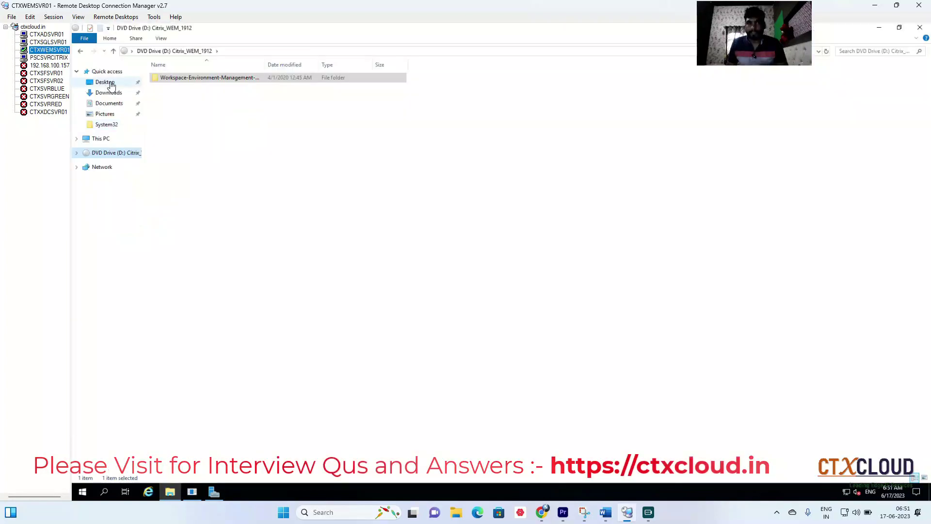
- Show This PC on CTXWEMSVR01, listing Local Disk (C:) and the Citrix_WEM_1912 DVD drive
{"action": "left_click", "coordinate": [99, 140]}
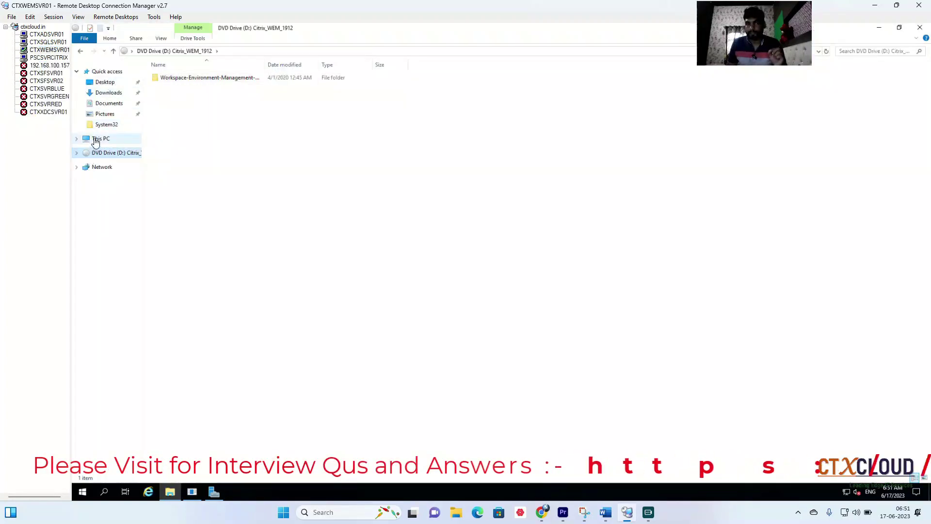
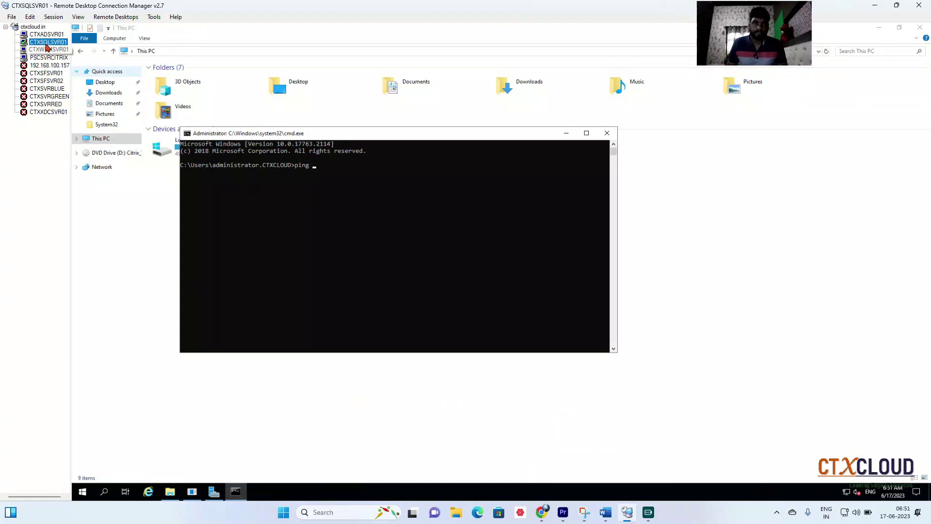
- Confirm the CTXSQLSVR01 name in its connection properties and ping CTXSQLSVR01 from cmd
{"action": "right_click", "coordinate": [47, 42]}
{"action": "left_click", "coordinate": [171, 194]}
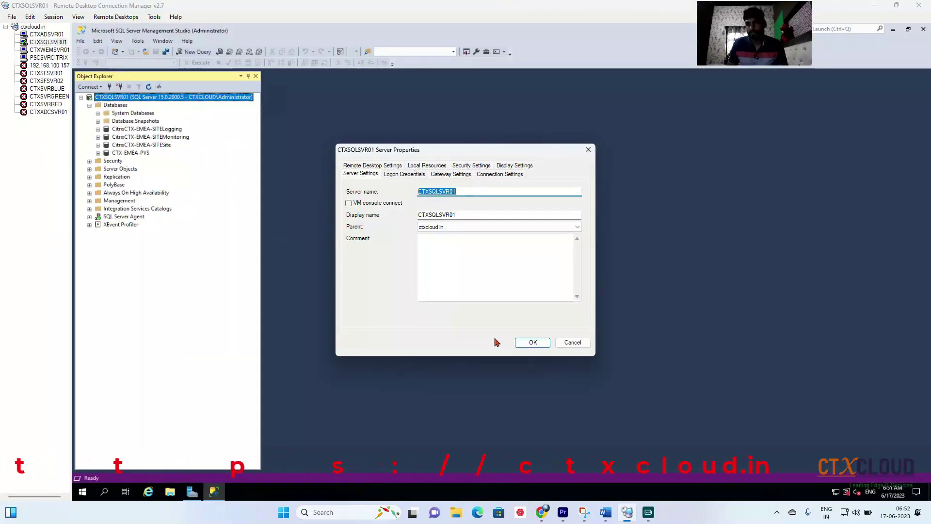
{"action": "left_click", "coordinate": [572, 343]}
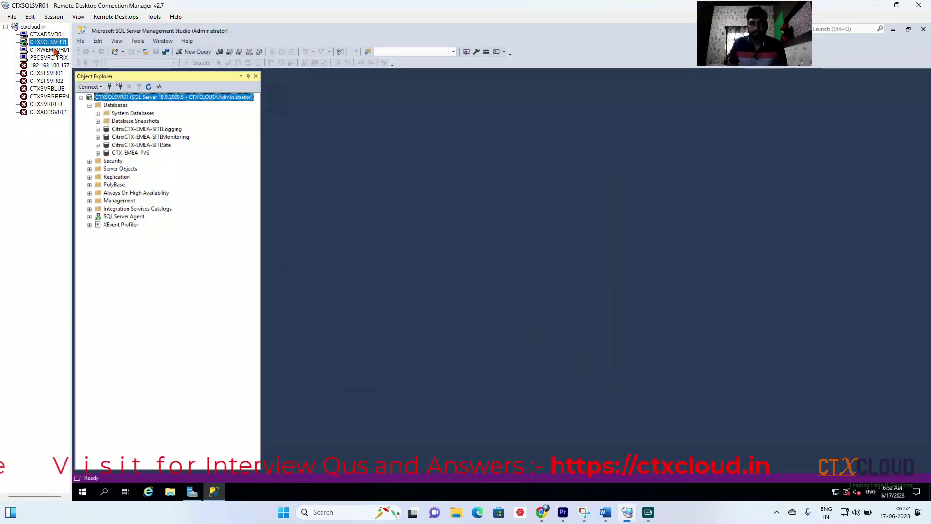
{"action": "left_click", "coordinate": [48, 50]}
{"action": "type", "text": "CTXSQLSVR01"}
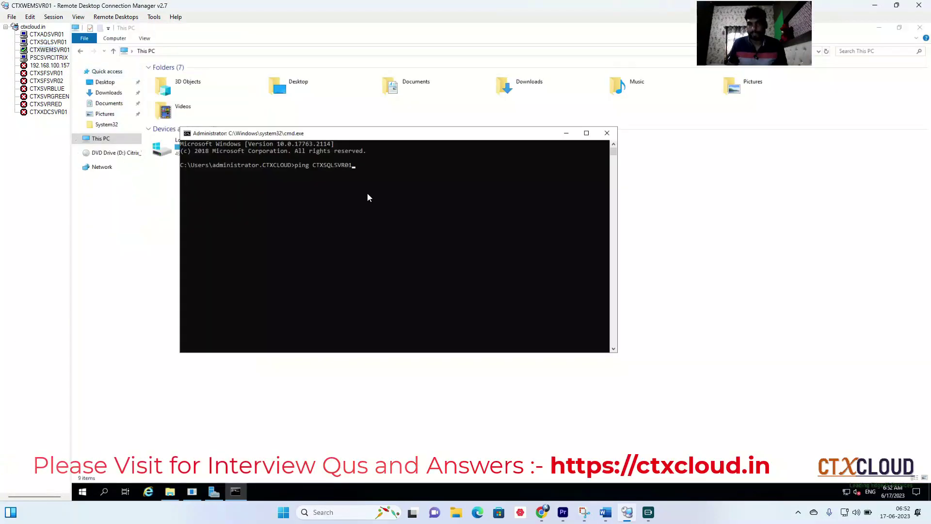
{"action": "key", "text": "Return"}
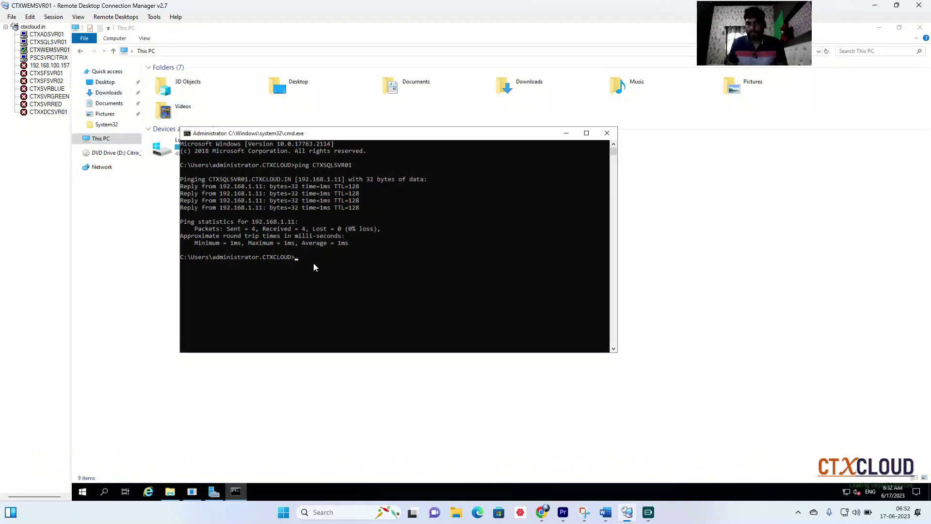
- Confirm the PSCSVRCITRIX server name in its properties and ping PSCSVRCITRIX
{"action": "left_click", "coordinate": [48, 57]}
{"action": "right_click", "coordinate": [49, 57]}
{"action": "left_click", "coordinate": [63, 237]}
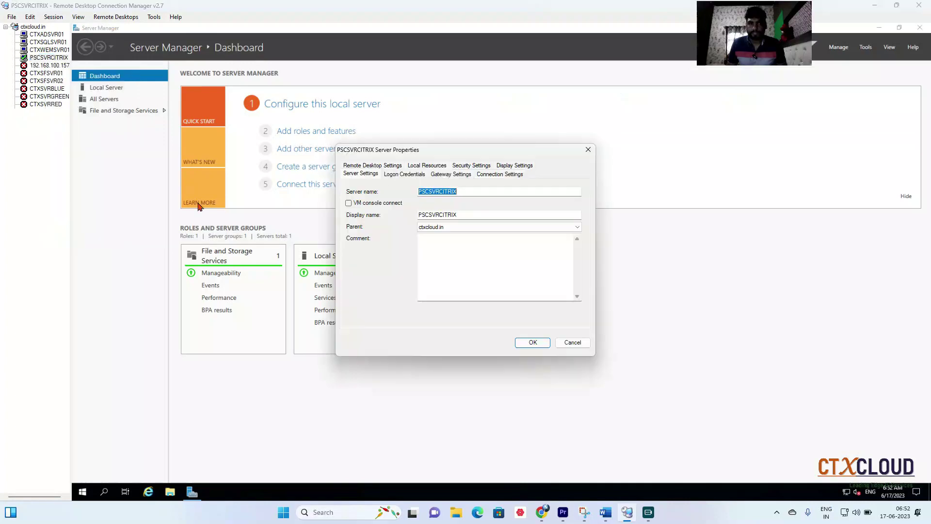
{"action": "left_click", "coordinate": [572, 343]}
{"action": "left_click", "coordinate": [48, 49]}
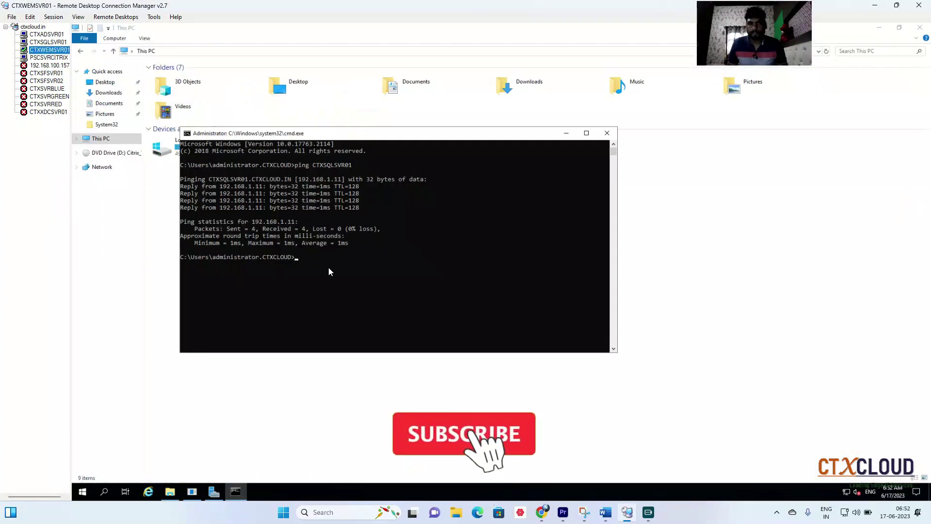
{"action": "key", "text": "Down"}
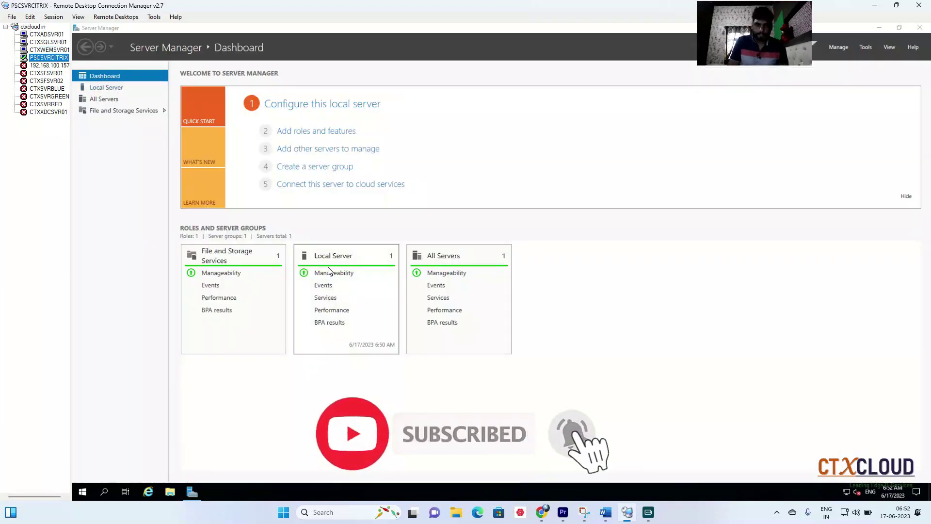
{"action": "key", "text": "Up"}
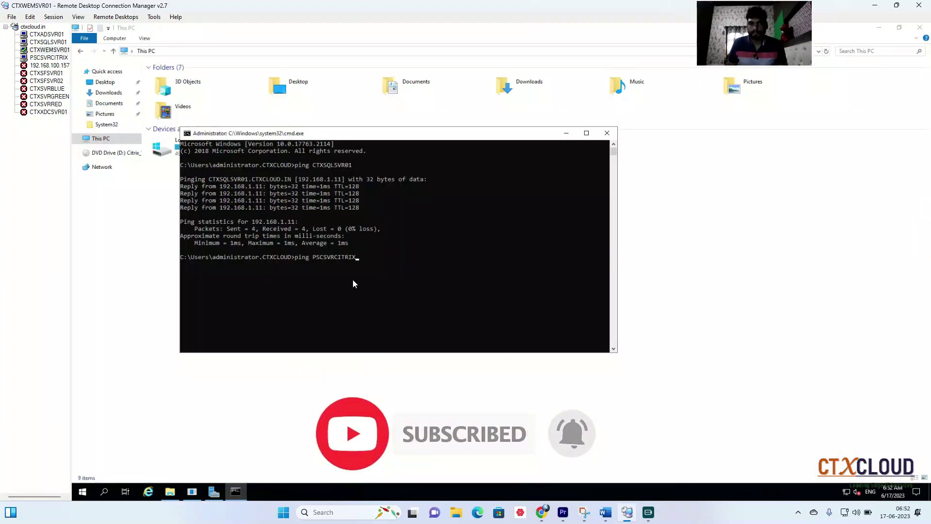
{"action": "key", "text": "Return"}
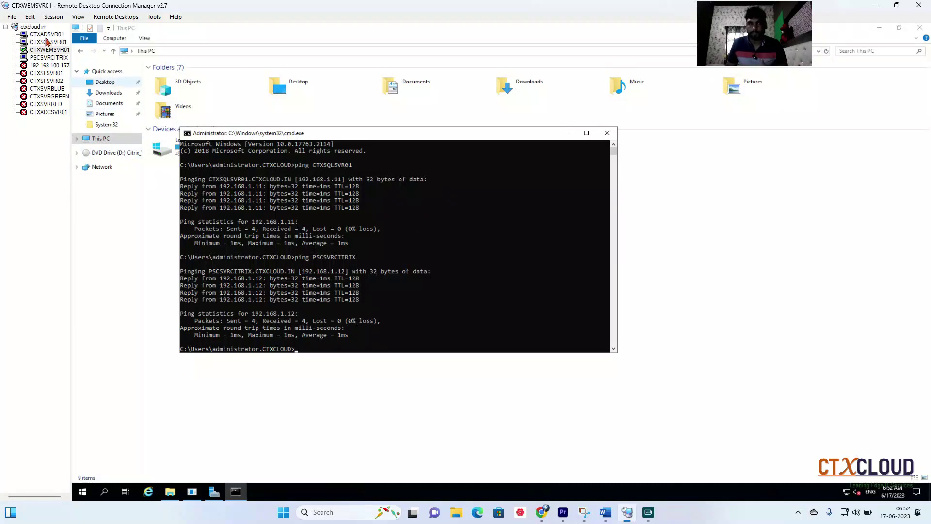
- Confirm the CTXADSVR01 name, run ping CTXADSVR01 with 0% loss, then minimize Command Prompt
{"action": "left_click", "coordinate": [46, 33]}
{"action": "right_click", "coordinate": [45, 35]}
{"action": "left_click", "coordinate": [83, 216]}
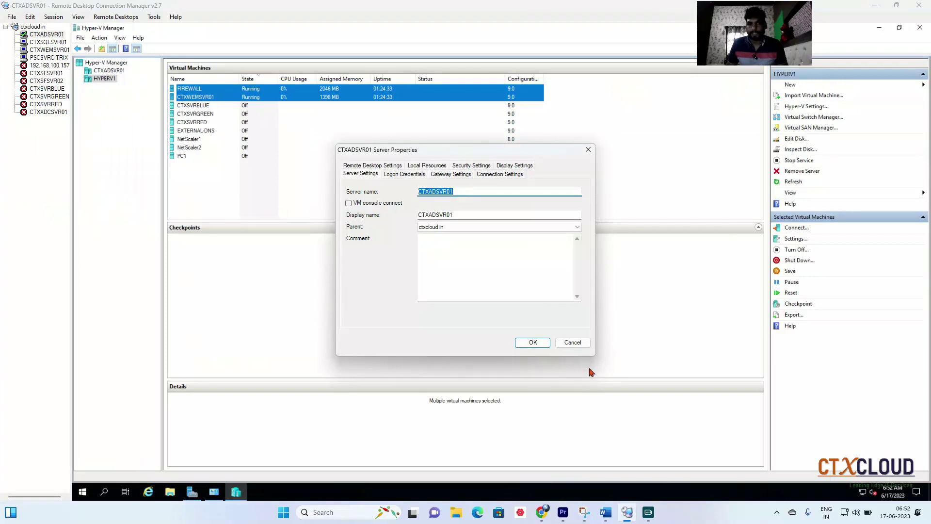
{"action": "left_click", "coordinate": [575, 343]}
{"action": "left_click", "coordinate": [42, 44]}
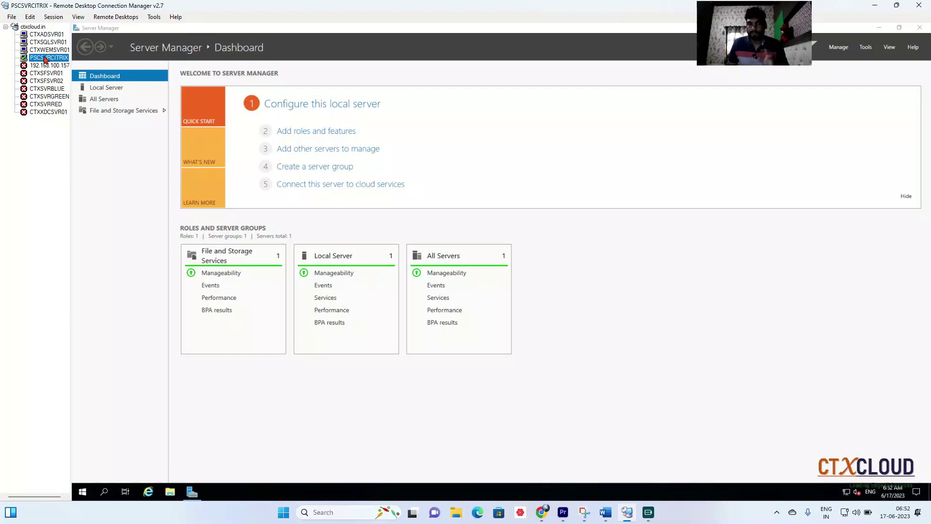
{"action": "key", "text": "Up"}
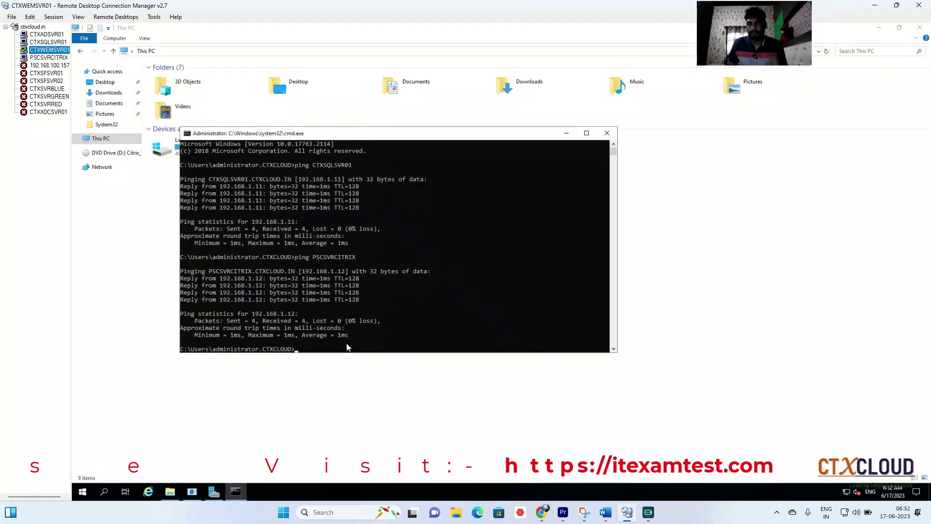
{"action": "key", "text": "Down"}
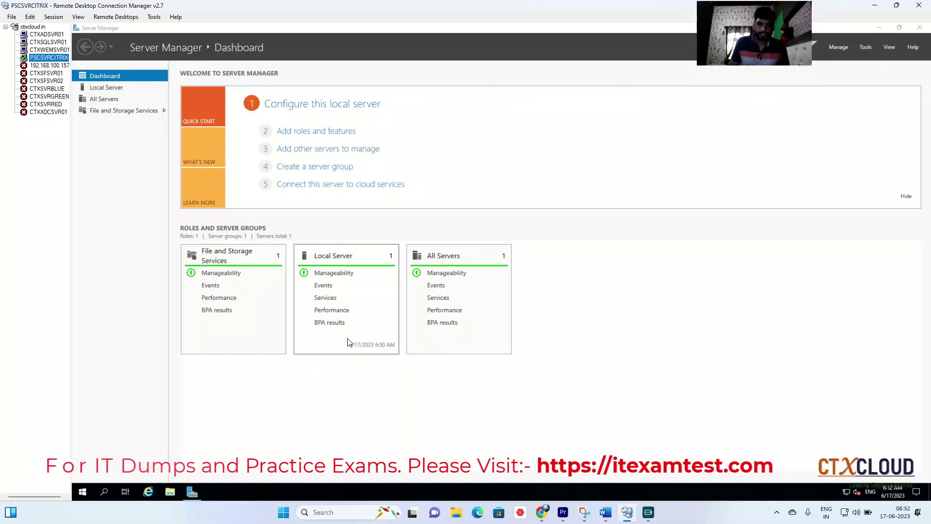
{"action": "left_click", "coordinate": [40, 50]}
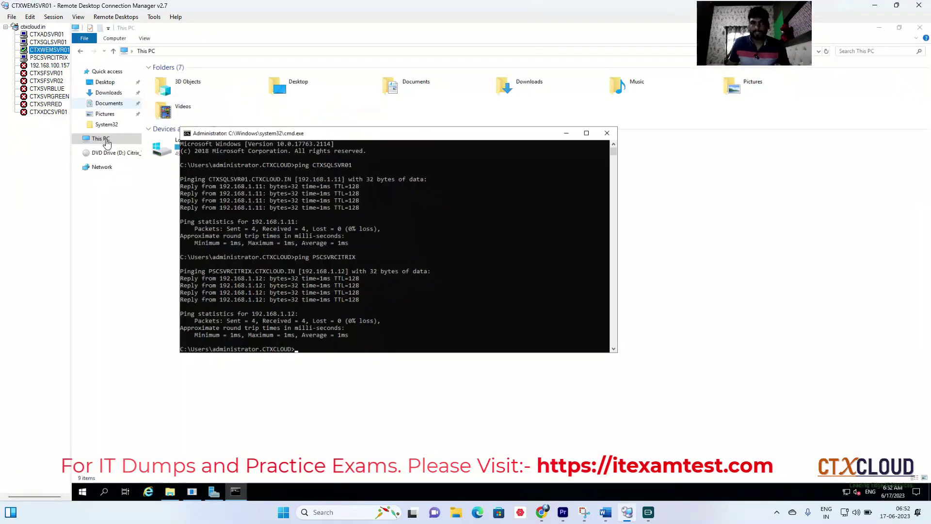
{"action": "left_click", "coordinate": [322, 345]}
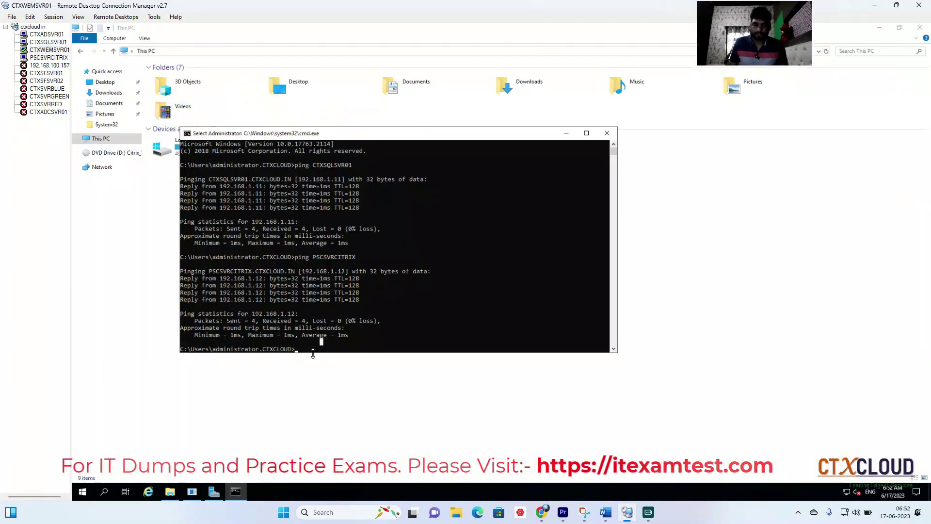
{"action": "type", "text": "ping CTXADSVR01"}
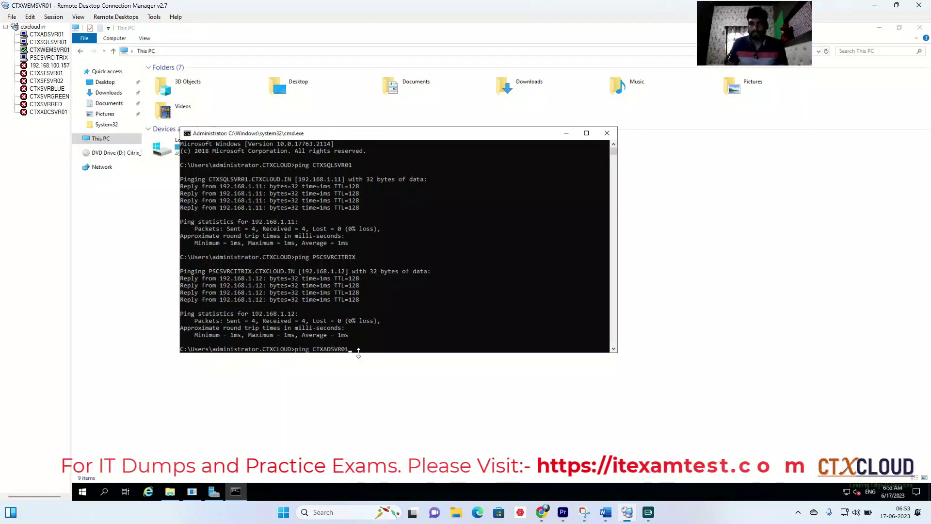
{"action": "key", "text": "Return"}
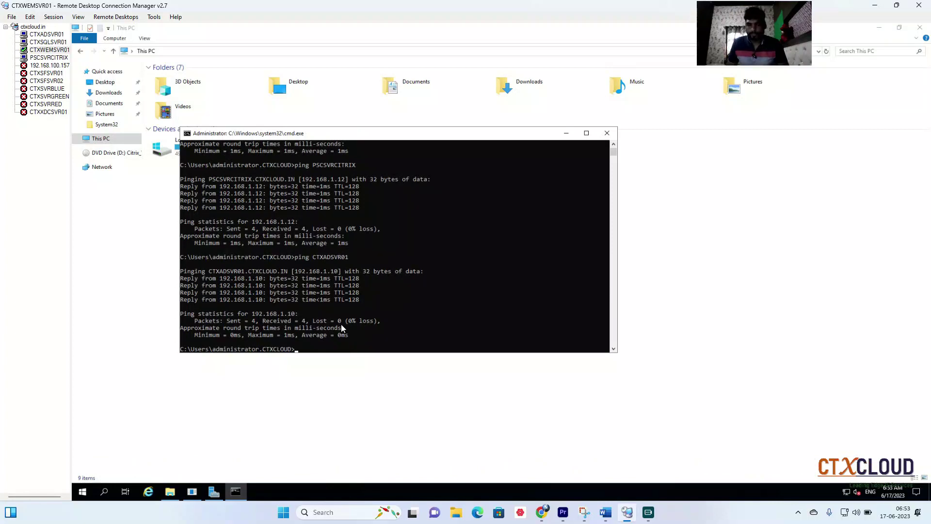
{"action": "left_click", "coordinate": [567, 134]}
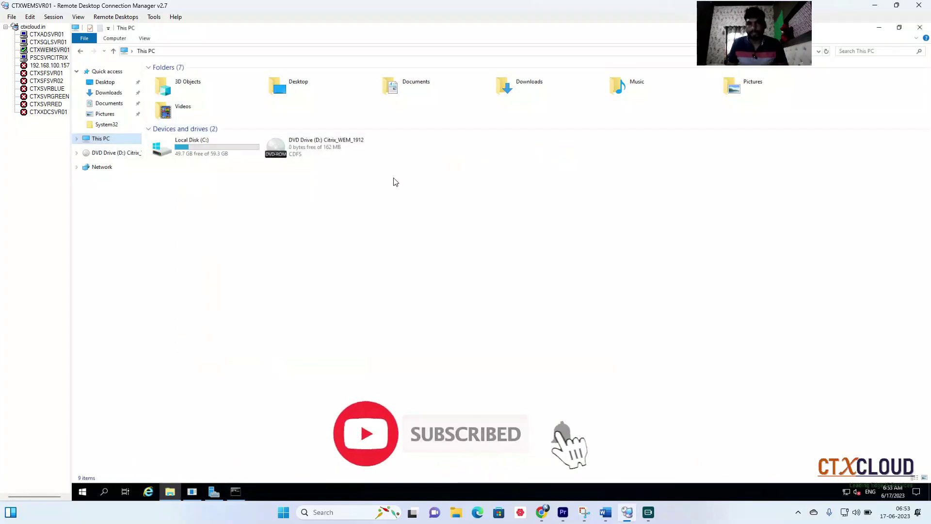
- Run the Infrastructure Services Setup from the Citrix_WEM_1912 disc's Workspace-Environment-Management folder as administrator
{"action": "double_click", "coordinate": [307, 156]}
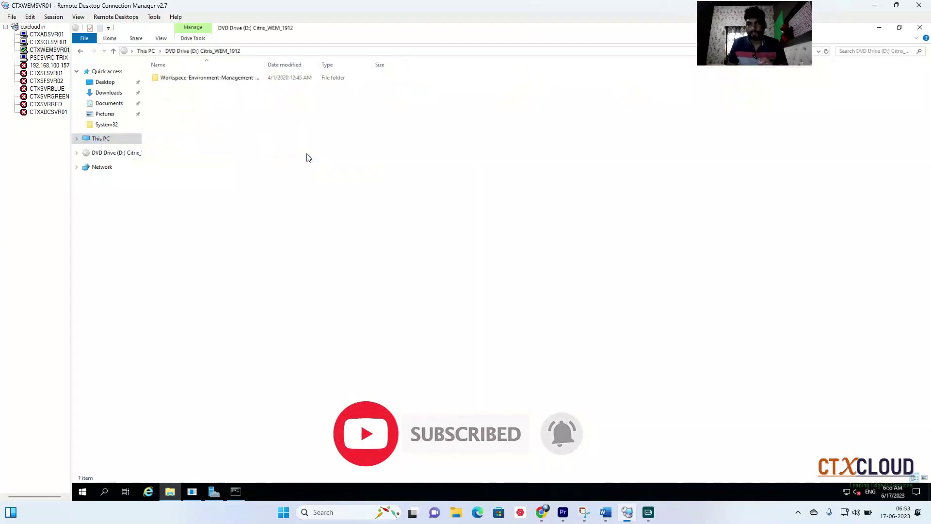
{"action": "double_click", "coordinate": [197, 78]}
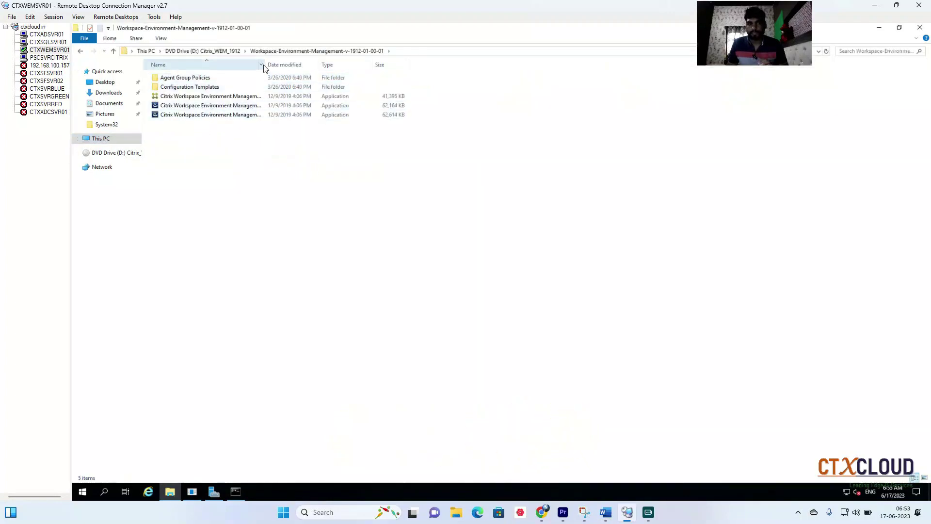
{"action": "left_click_drag", "start_coordinate": [266, 61], "coordinate": [395, 62]}
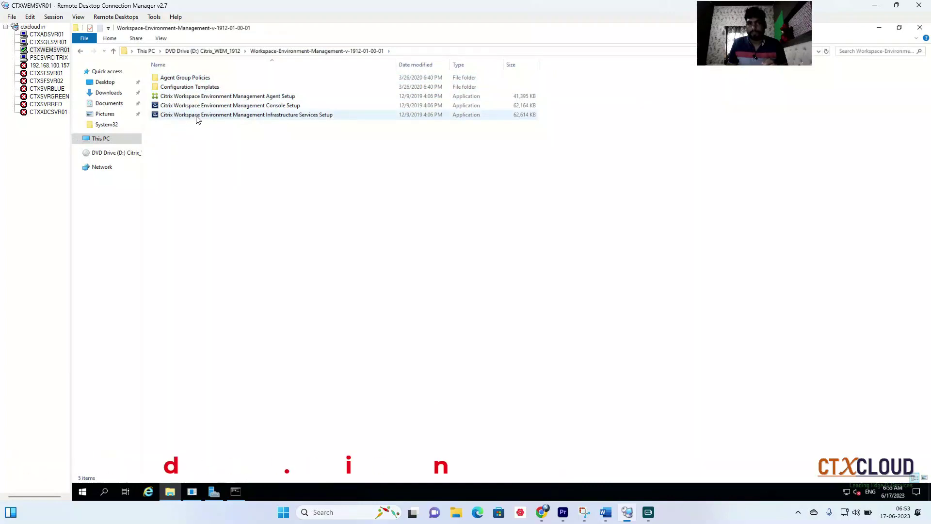
{"action": "right_click", "coordinate": [224, 117]}
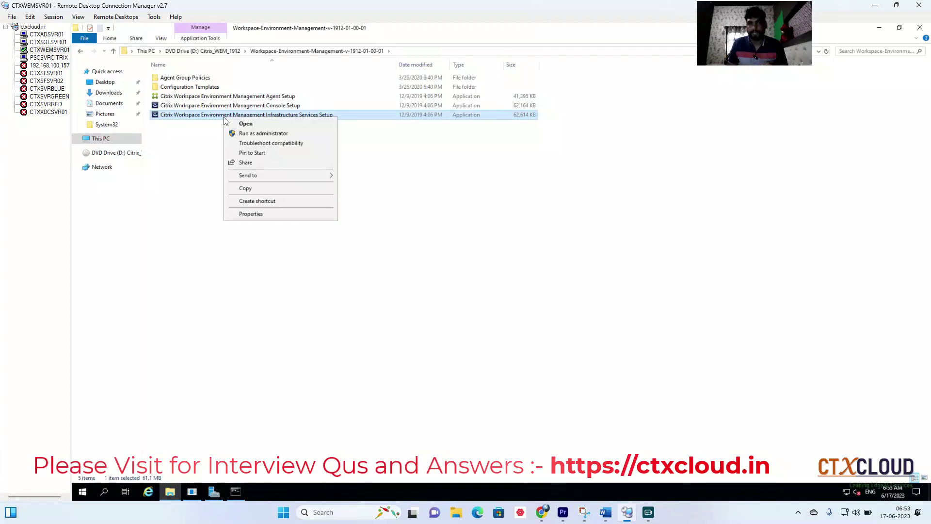
{"action": "left_click", "coordinate": [254, 134]}
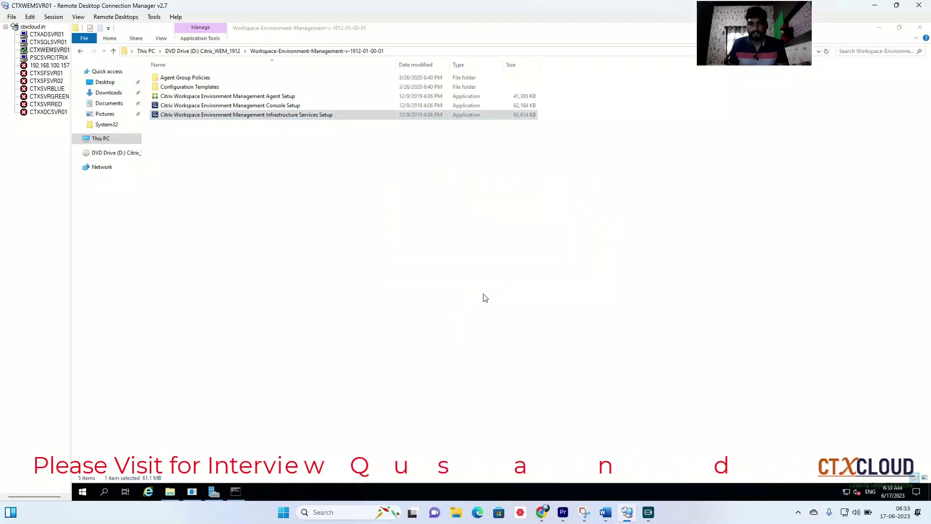
{"action": "left_click", "coordinate": [541, 327]}
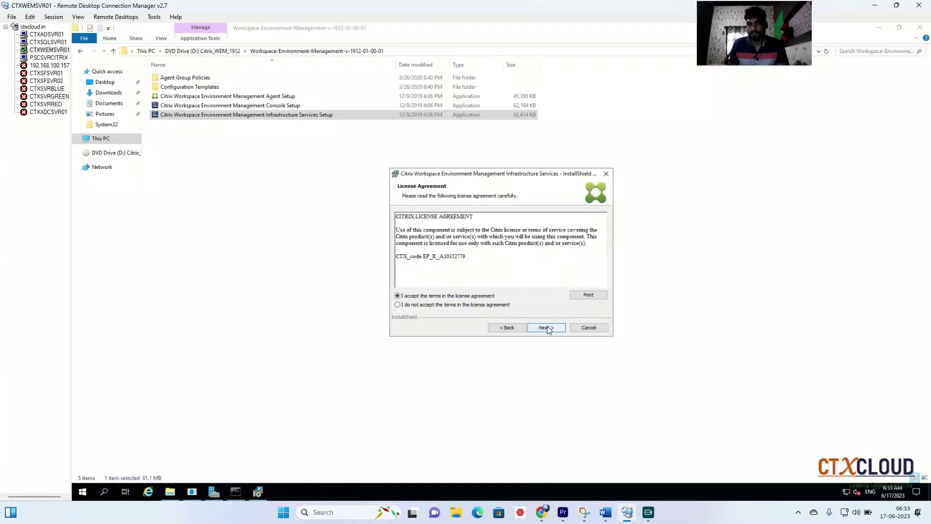
- Accept the licence, install with the Complete setup type, and finish by launching the Database Management Utility
{"action": "left_click", "coordinate": [546, 328]}
{"action": "left_click", "coordinate": [545, 329]}
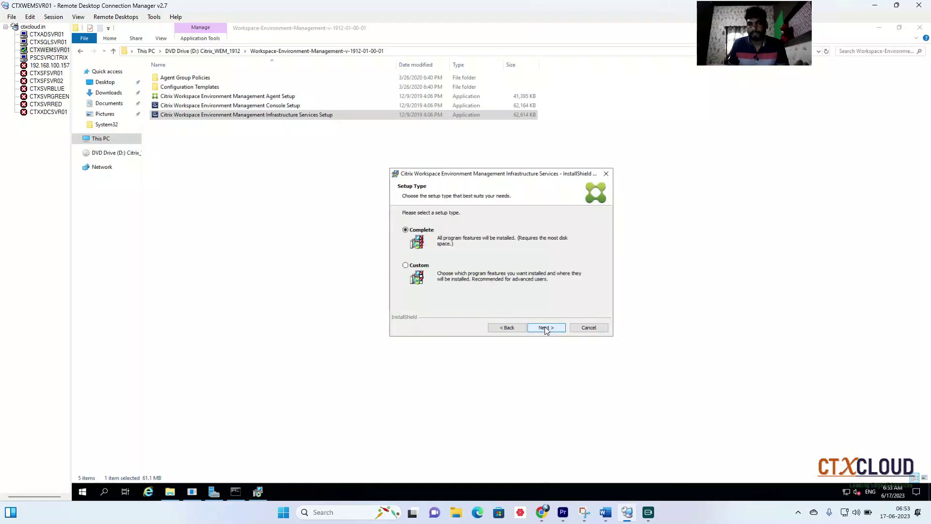
{"action": "left_click", "coordinate": [545, 327]}
{"action": "left_click", "coordinate": [545, 328]}
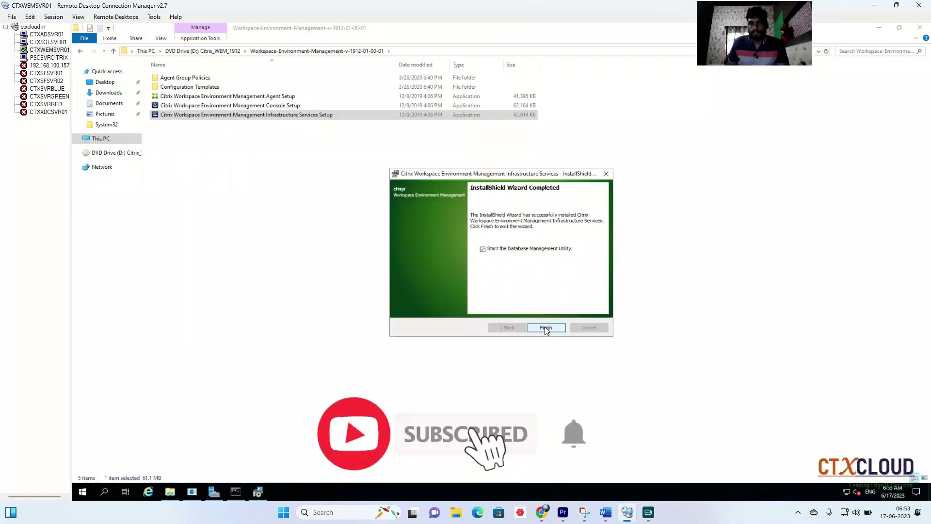
{"action": "left_click", "coordinate": [545, 328]}
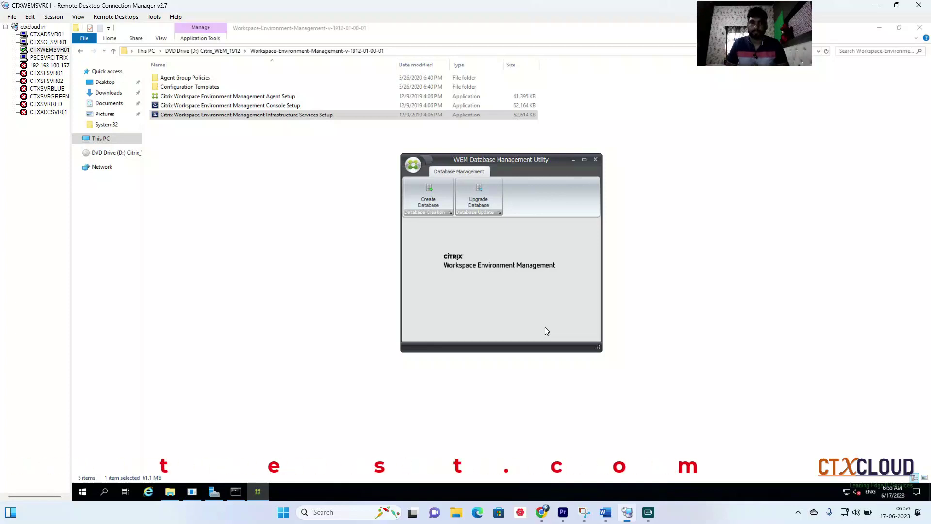
- Start a new database with server CTXSQLSVR01.CTXCLOUD.IN and database name WEMDB
{"action": "left_click", "coordinate": [427, 202]}
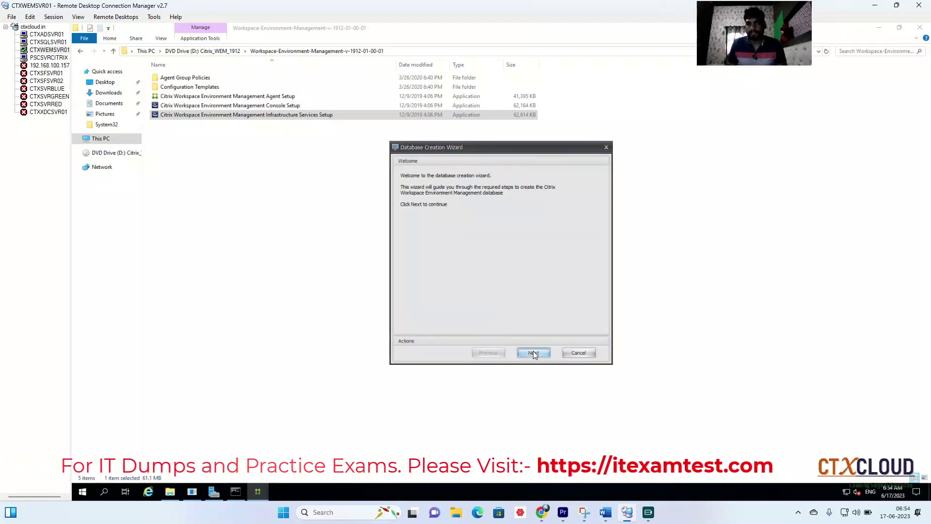
{"action": "left_click", "coordinate": [534, 351]}
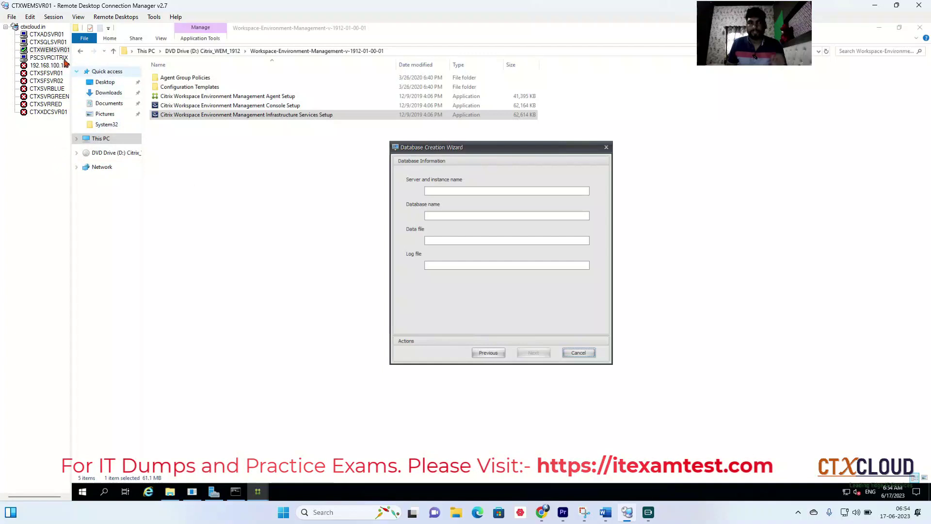
{"action": "left_click", "coordinate": [51, 43]}
{"action": "right_click", "coordinate": [51, 44]}
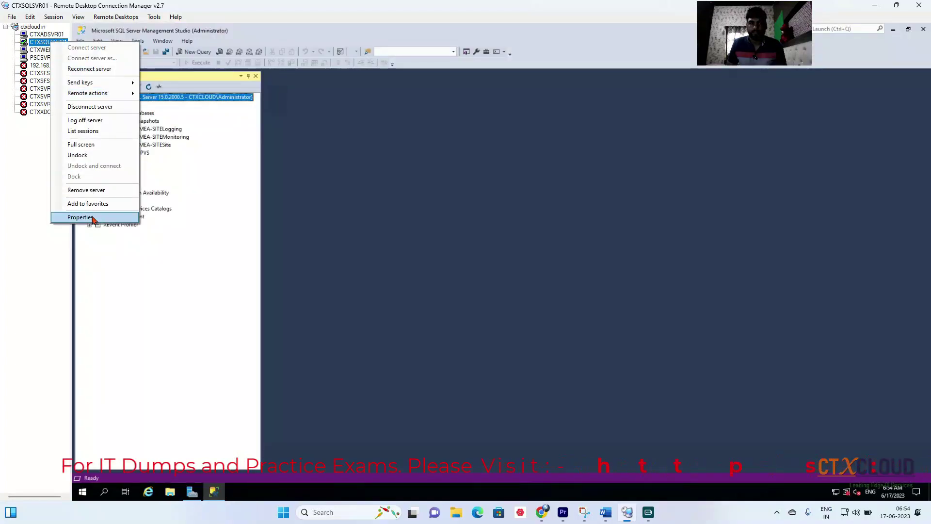
{"action": "left_click", "coordinate": [93, 218]}
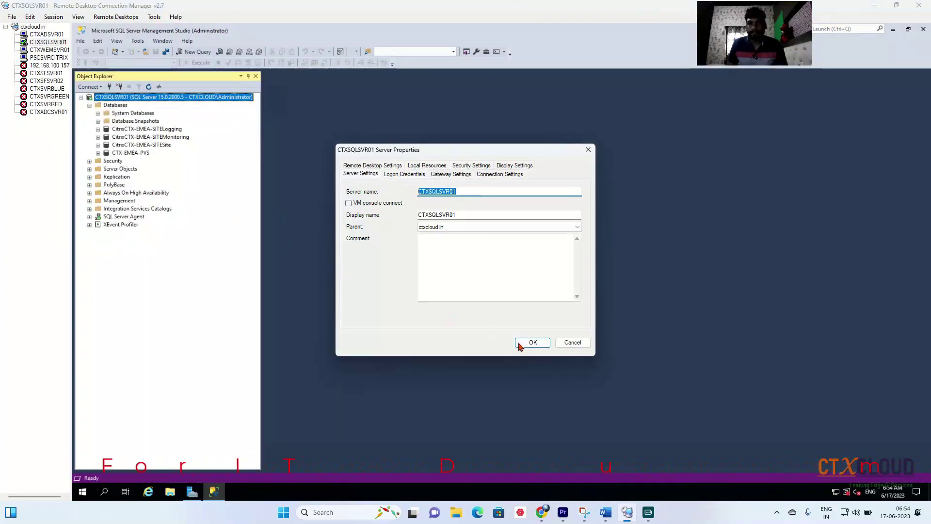
{"action": "left_click", "coordinate": [573, 343]}
{"action": "left_click", "coordinate": [55, 50]}
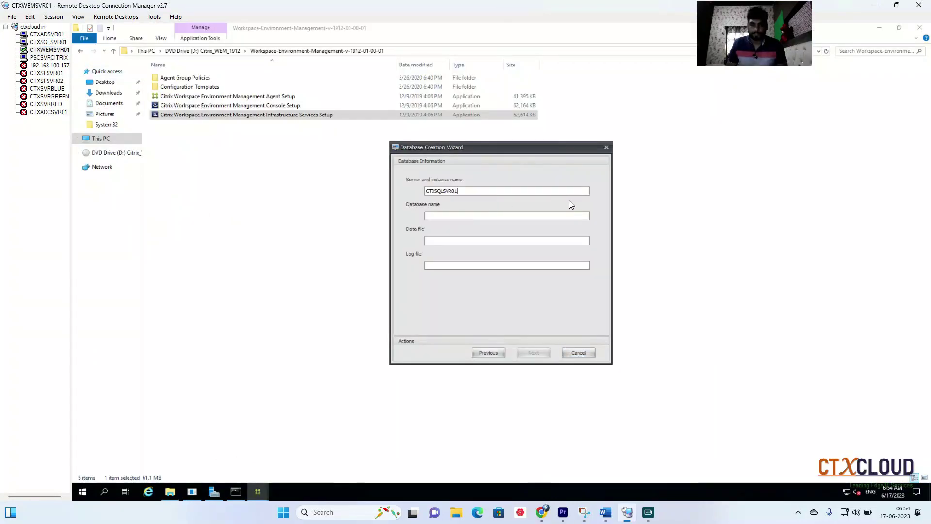
{"action": "type", "text": "CLO"}
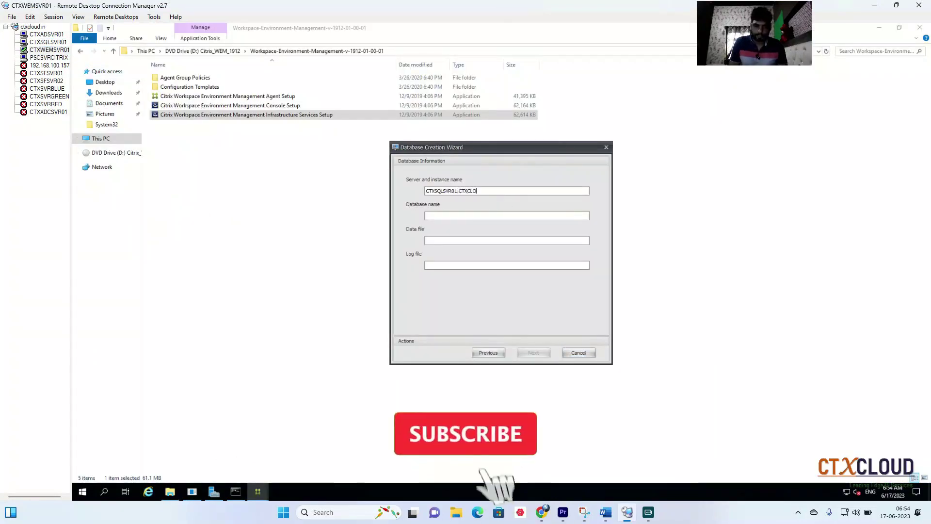
{"action": "type", "text": "UD.IN"}
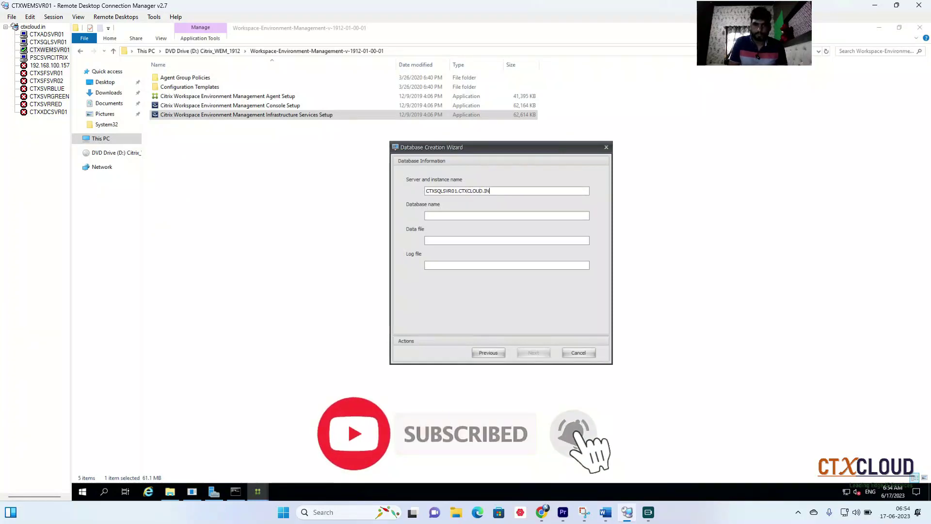
{"action": "left_click", "coordinate": [460, 217]}
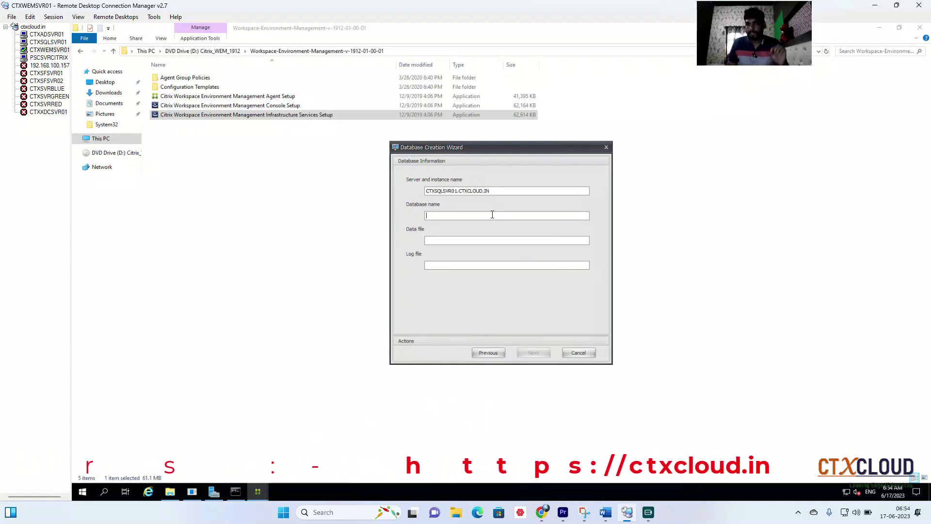
{"action": "type", "text": "W"}
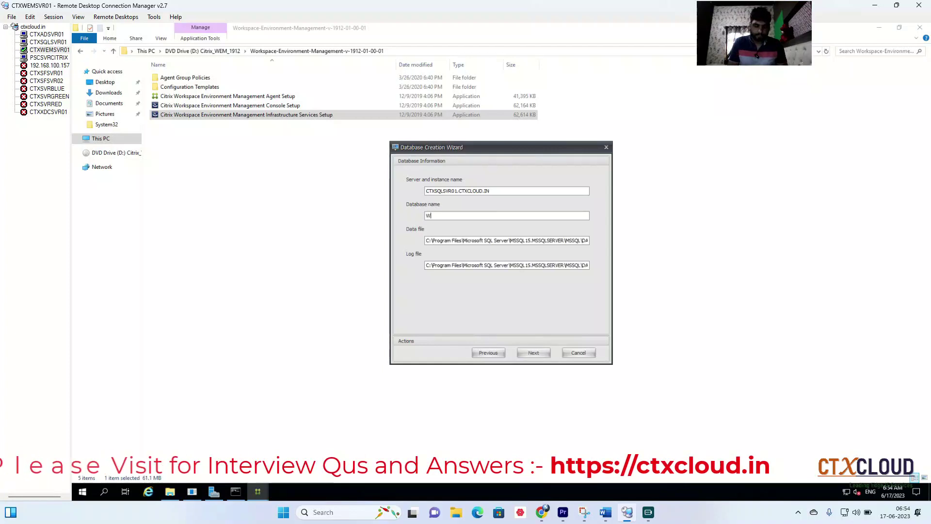
{"action": "type", "text": "EMDB"}
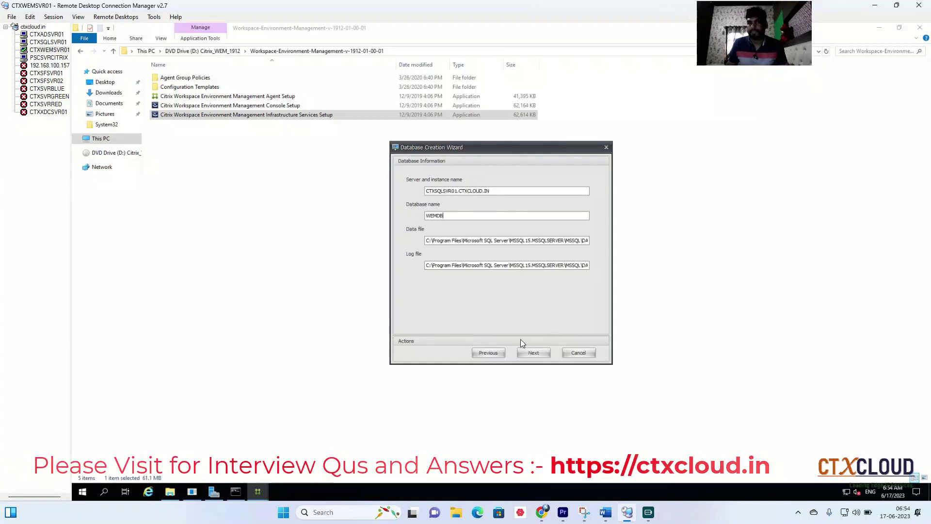
- Choose CTXCLOUD\Domain Admins as the initial administrator group and advance to the summary
{"action": "left_click", "coordinate": [529, 353]}
{"action": "left_click", "coordinate": [527, 353]}
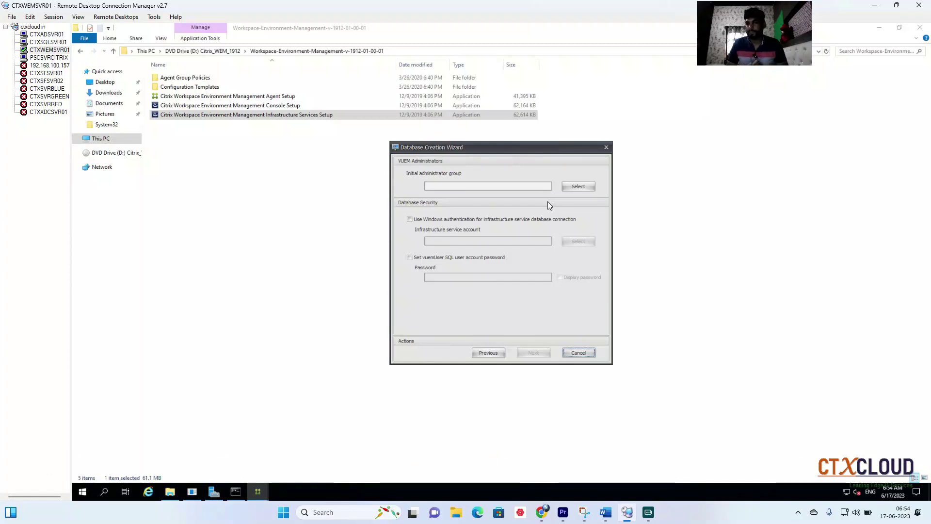
{"action": "left_click", "coordinate": [578, 187]}
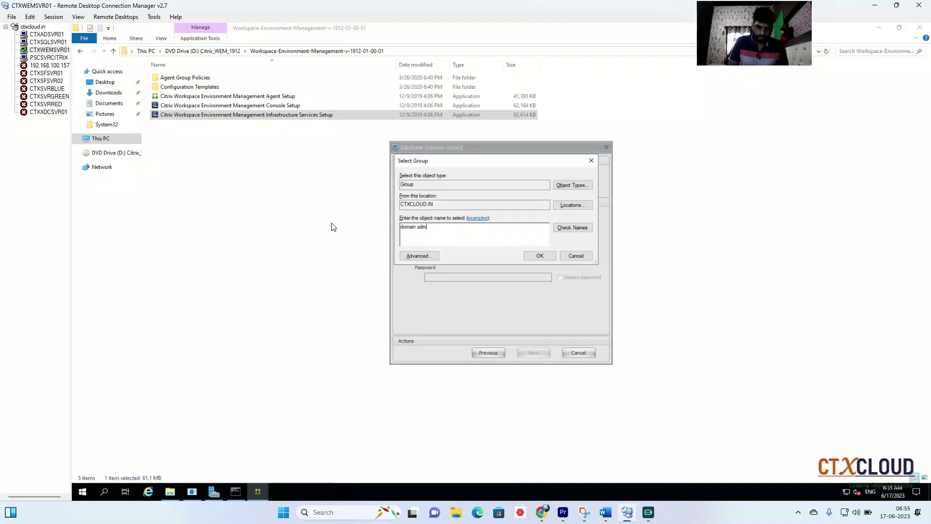
{"action": "left_click", "coordinate": [572, 228]}
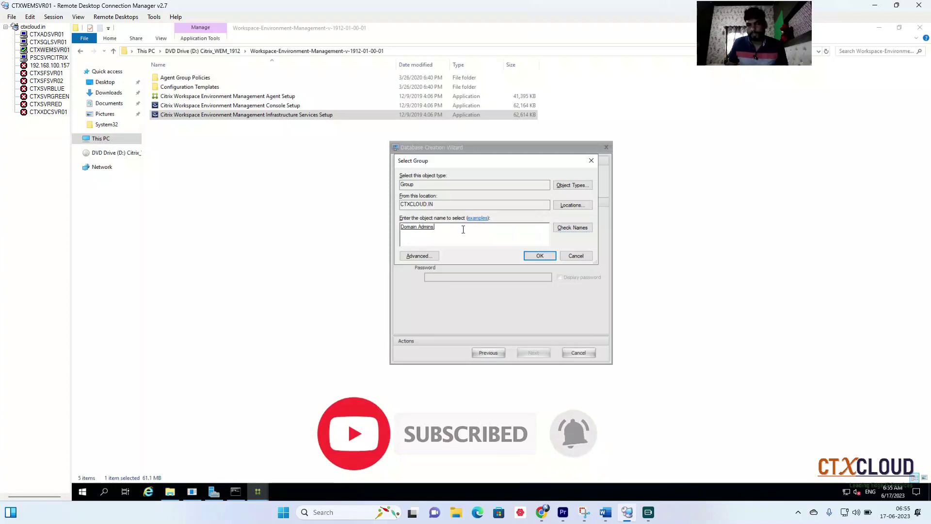
{"action": "left_click", "coordinate": [527, 259]}
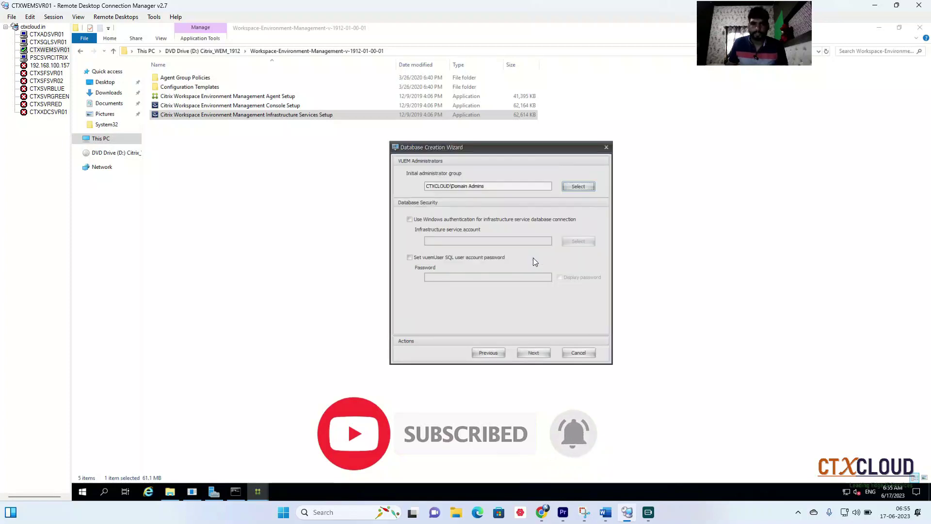
{"action": "left_click", "coordinate": [538, 352]}
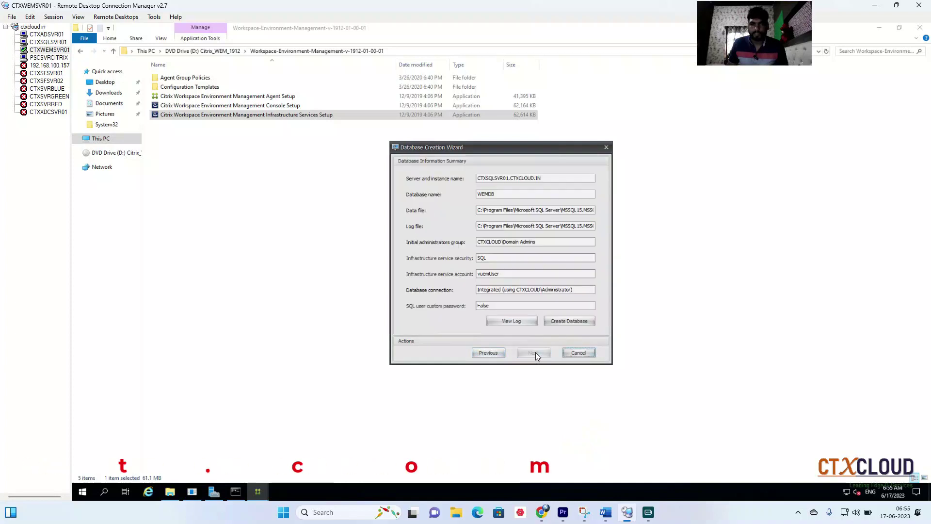
- Create the WEMDB database, acknowledge the success message, and finish the creation wizard
{"action": "left_click", "coordinate": [562, 322]}
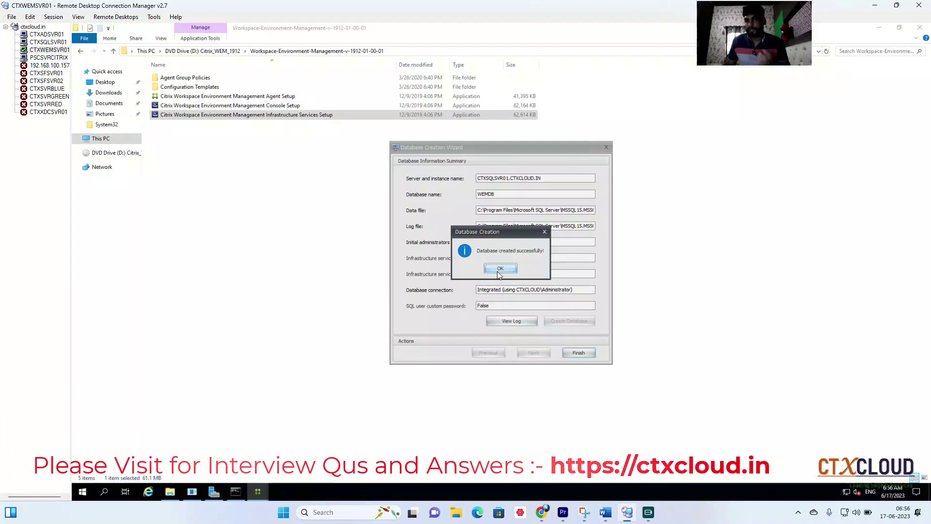
{"action": "left_click", "coordinate": [498, 273]}
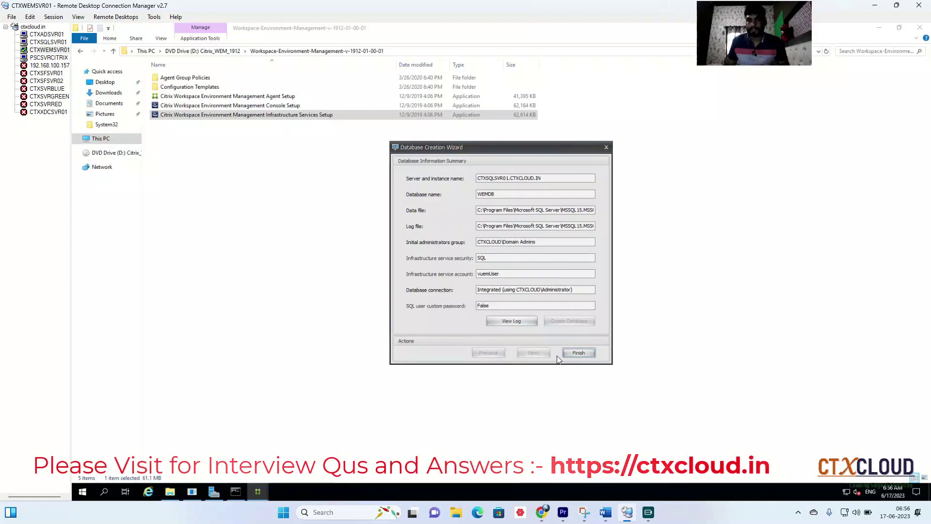
{"action": "left_click", "coordinate": [579, 353]}
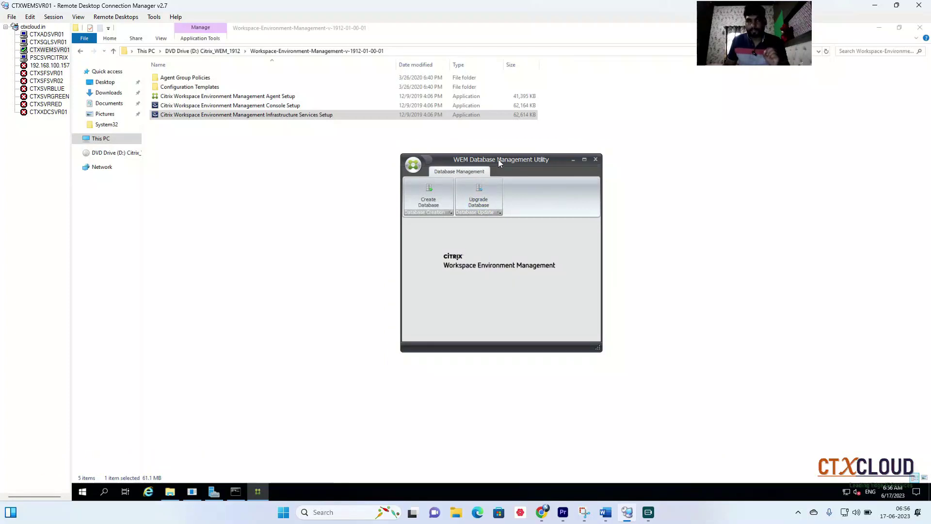
- On CTXSQLSVR01, refresh Object Explorer and expand Databases to see WEMDB, then return to CTXWEMSVR01
{"action": "left_click", "coordinate": [48, 42]}
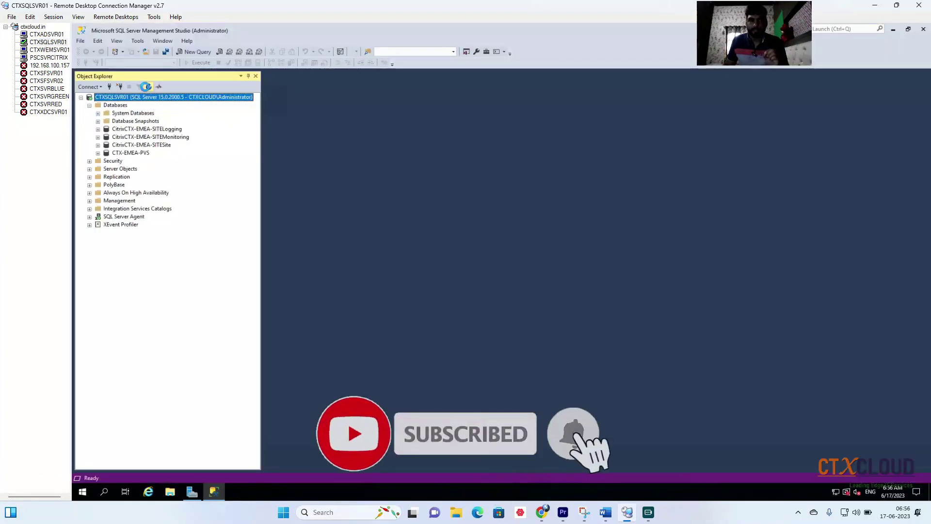
{"action": "left_click", "coordinate": [148, 87]}
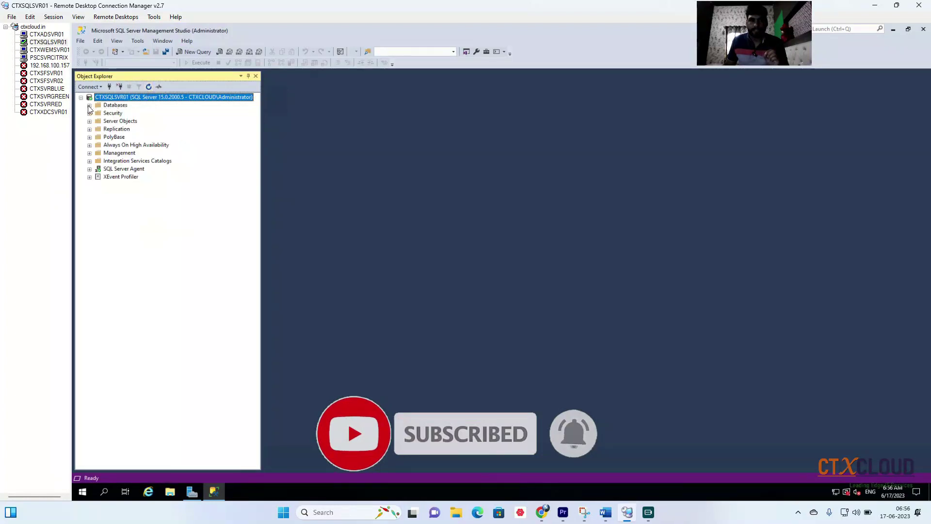
{"action": "left_click", "coordinate": [89, 106]}
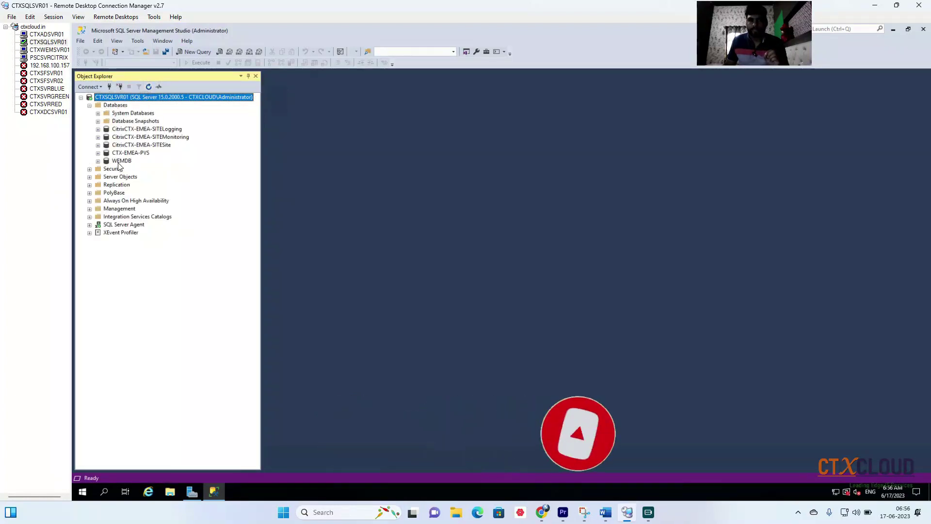
{"action": "left_click", "coordinate": [98, 161]}
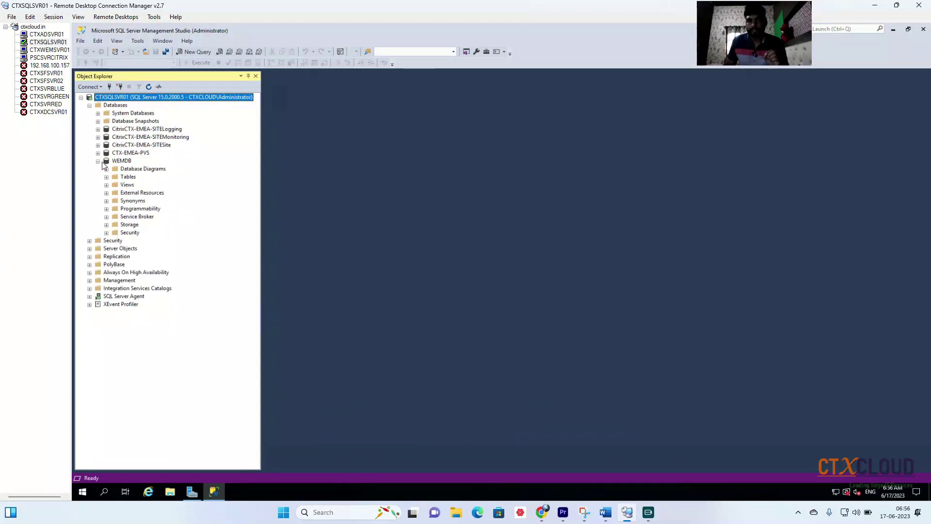
{"action": "left_click", "coordinate": [48, 49]}
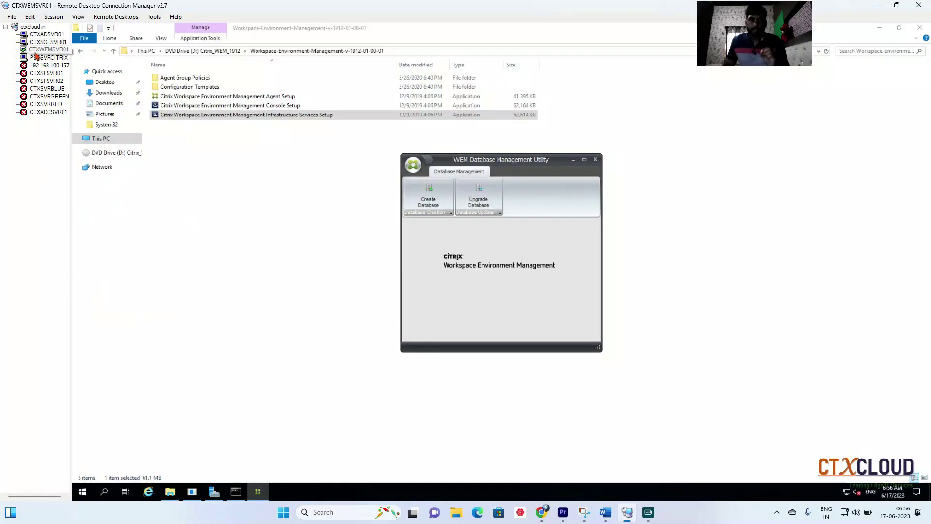
- Exit the Database Management Utility and launch WEM Infrastructure Service Configuration from the Citrix Start menu group
{"action": "left_click", "coordinate": [595, 160]}
{"action": "left_click", "coordinate": [478, 269]}
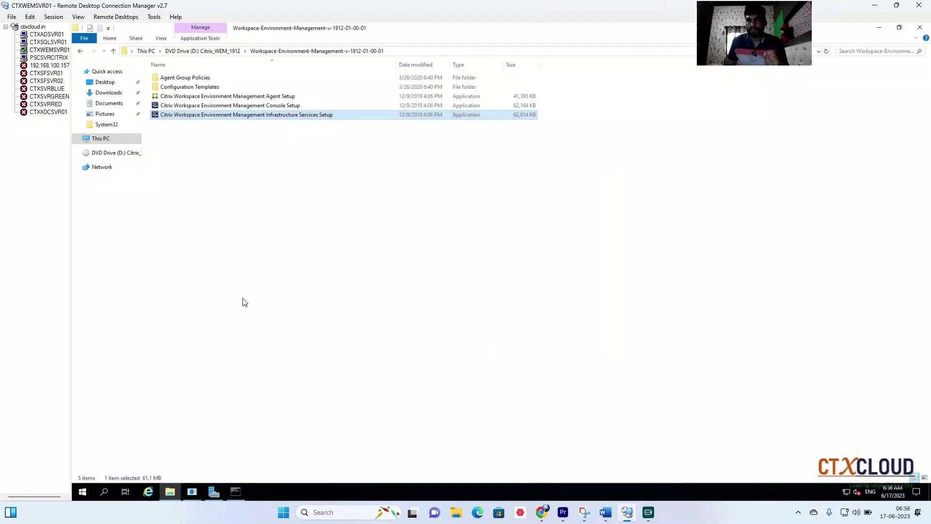
{"action": "left_click", "coordinate": [82, 492]}
{"action": "left_click", "coordinate": [154, 232]}
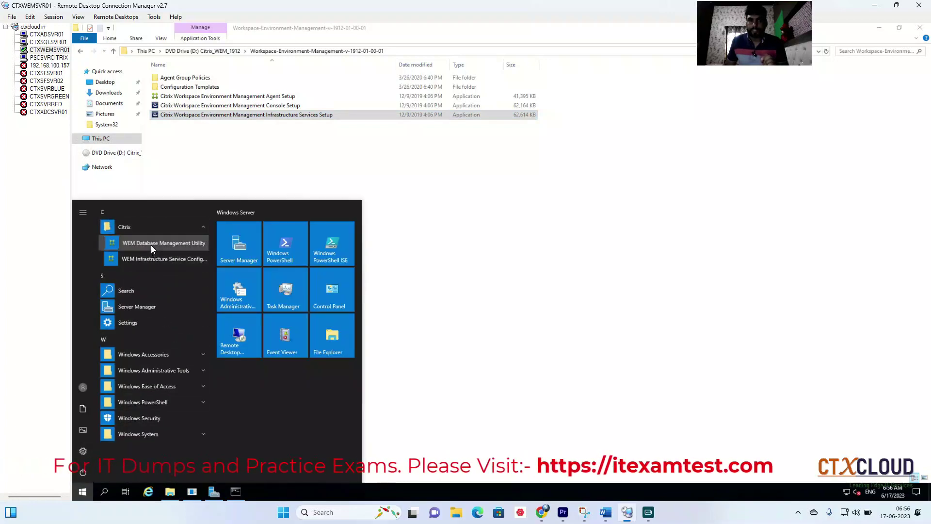
{"action": "left_click", "coordinate": [152, 245]}
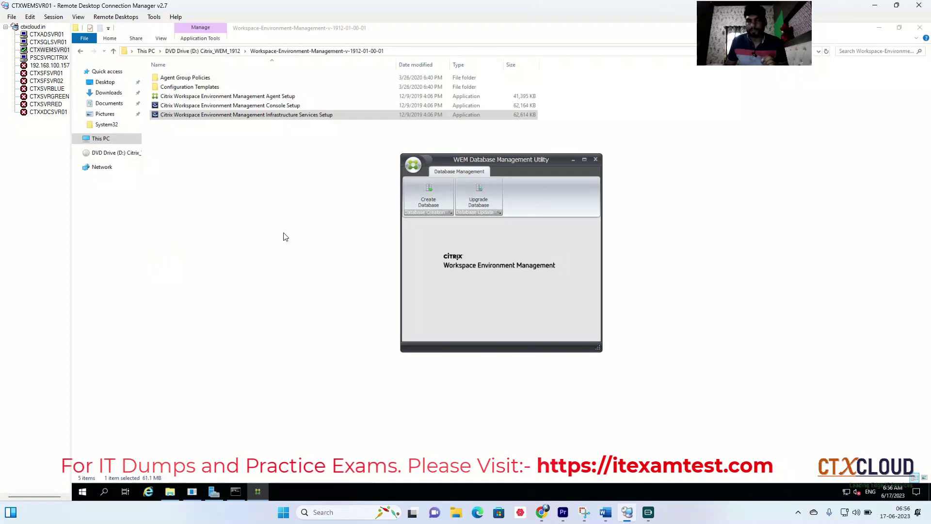
{"action": "left_click", "coordinate": [595, 160]}
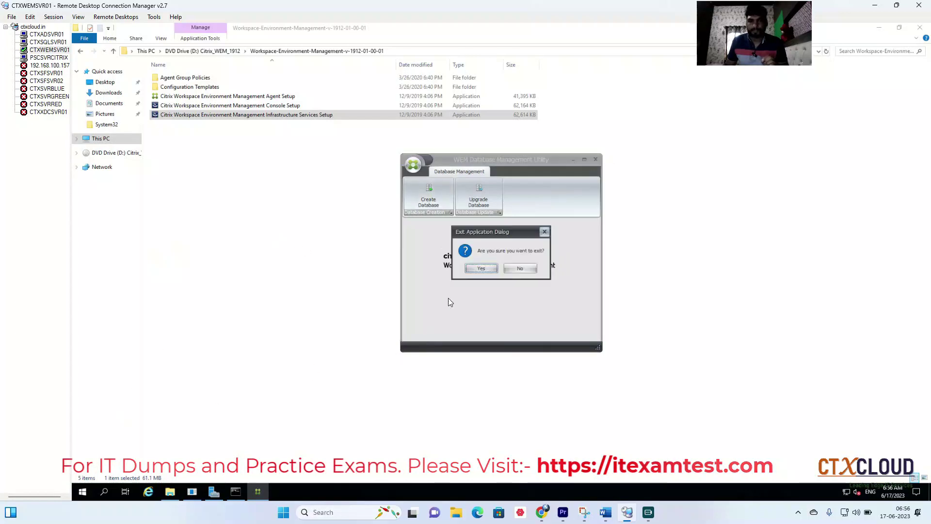
{"action": "left_click", "coordinate": [479, 268]}
{"action": "left_click", "coordinate": [88, 491]}
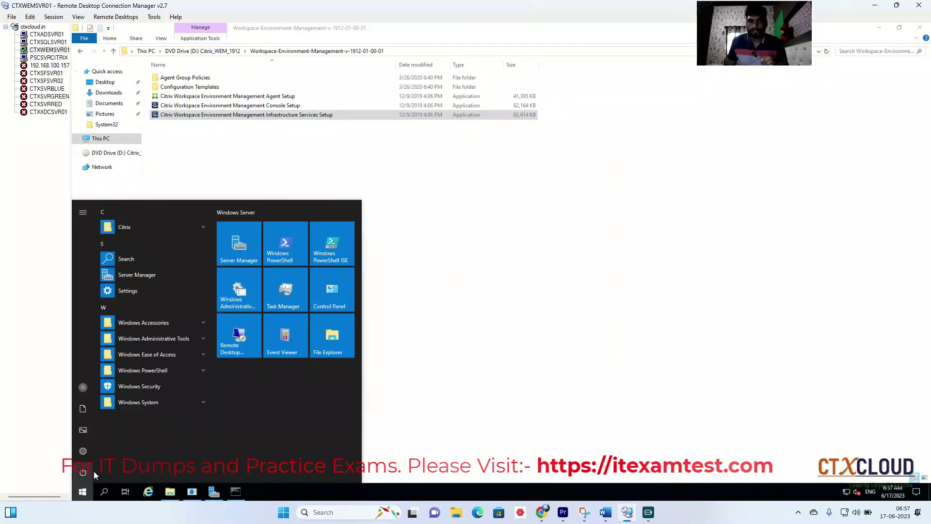
{"action": "left_click", "coordinate": [149, 227]}
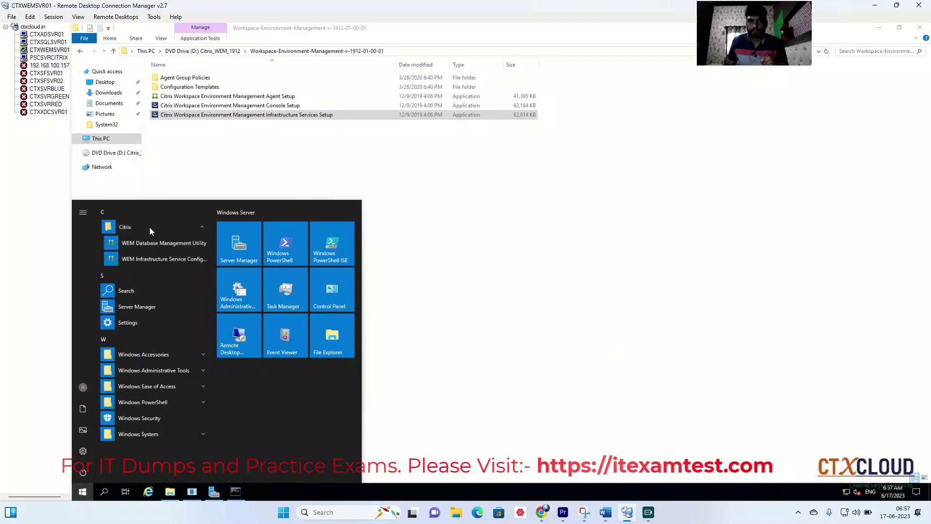
{"action": "left_click", "coordinate": [155, 259]}
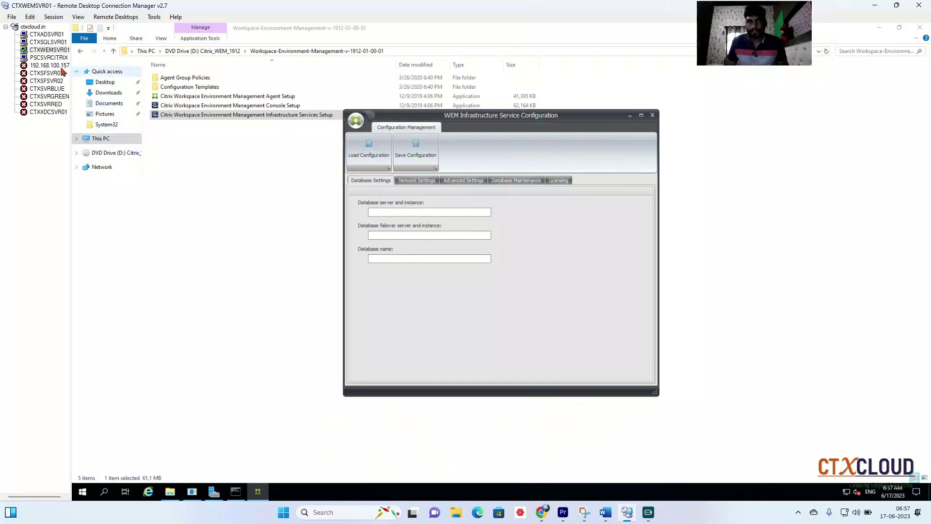
- After checking the SQL server's full name, enter CTXSQLSVR01.CTXCLOUD.IN as database server and WEMDB as database
{"action": "left_click", "coordinate": [42, 42]}
{"action": "right_click", "coordinate": [43, 42]}
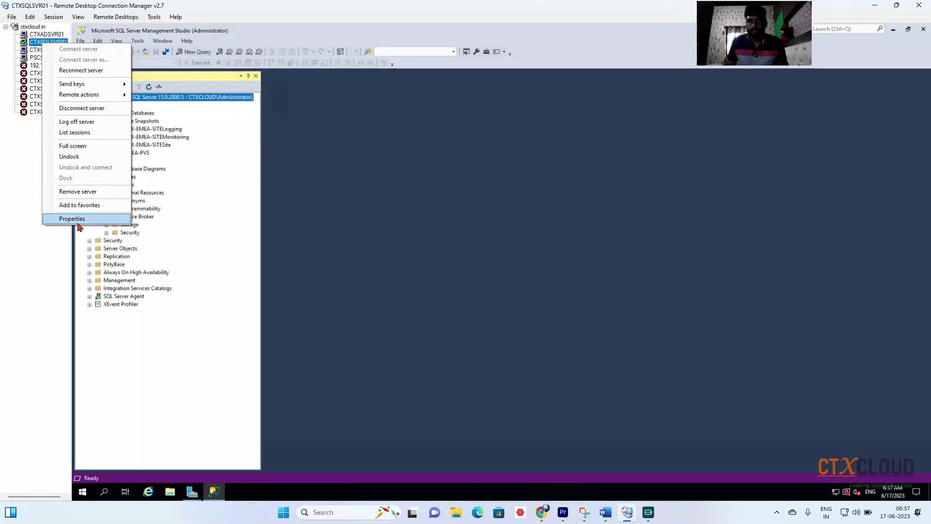
{"action": "left_click", "coordinate": [89, 223]}
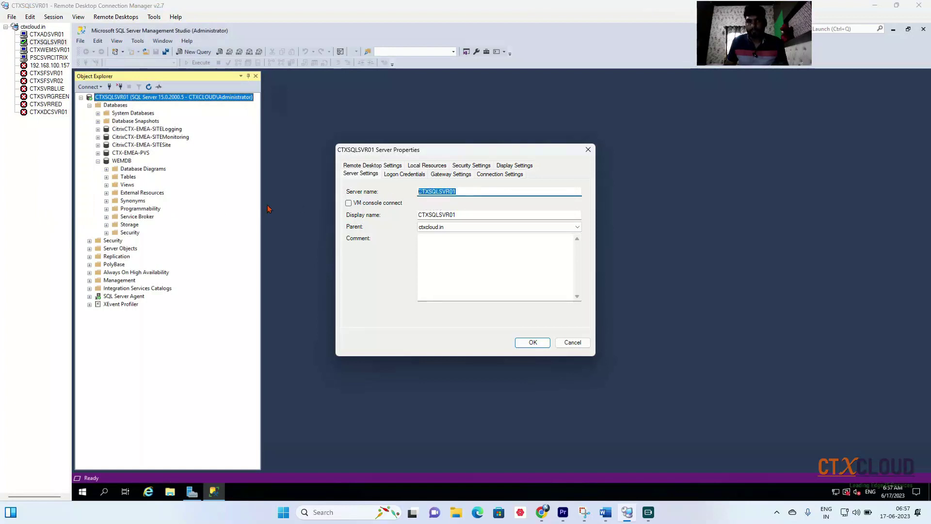
{"action": "left_click", "coordinate": [533, 343]}
{"action": "left_click", "coordinate": [48, 50]}
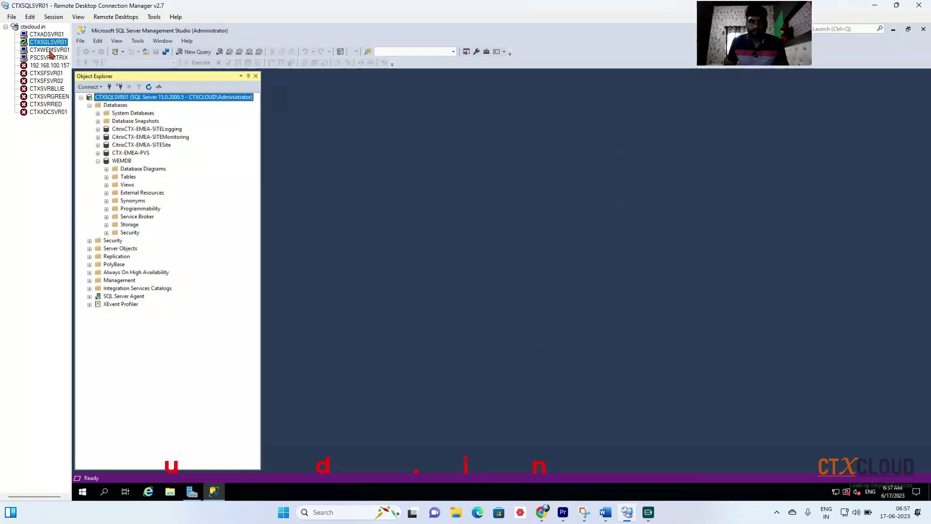
{"action": "type", "text": "CTXSQLSVR01"}
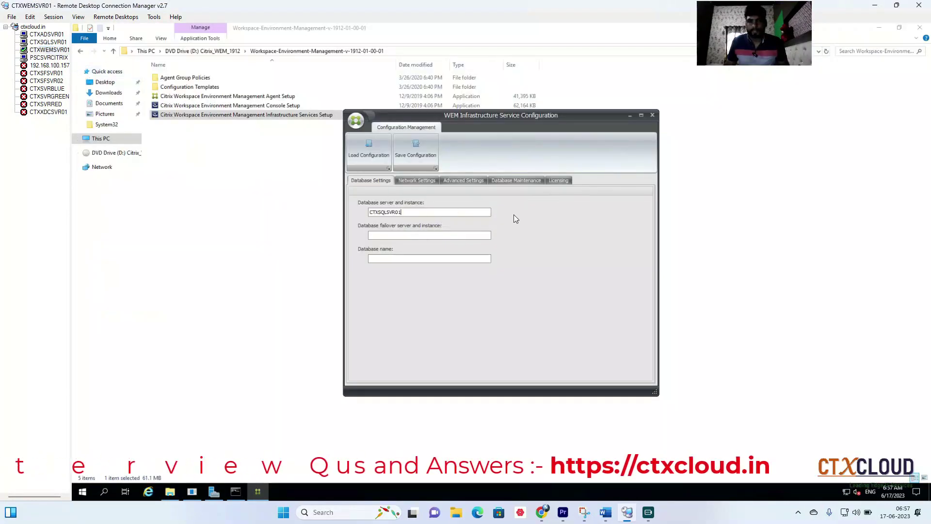
{"action": "type", "text": ".CTXCLOUD\\"}
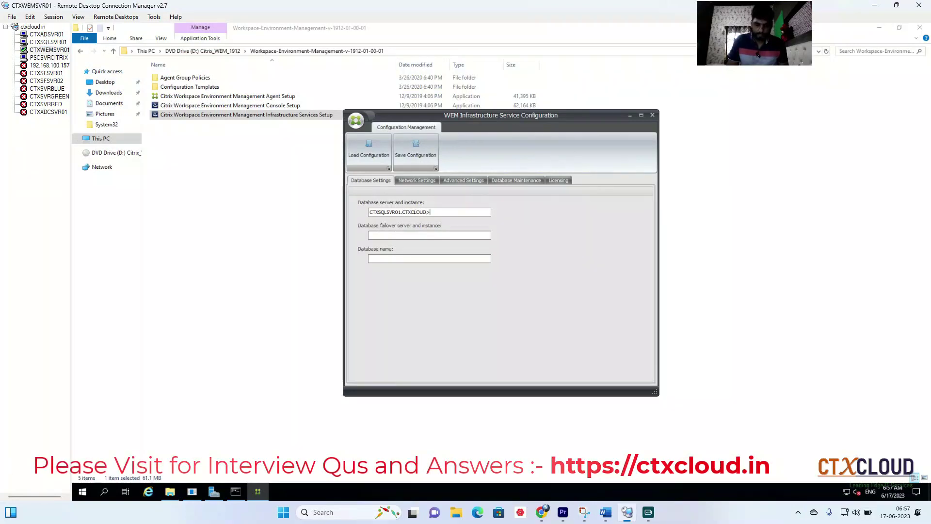
{"action": "key", "text": "BackSpace"}
{"action": "type", "text": ".IN"}
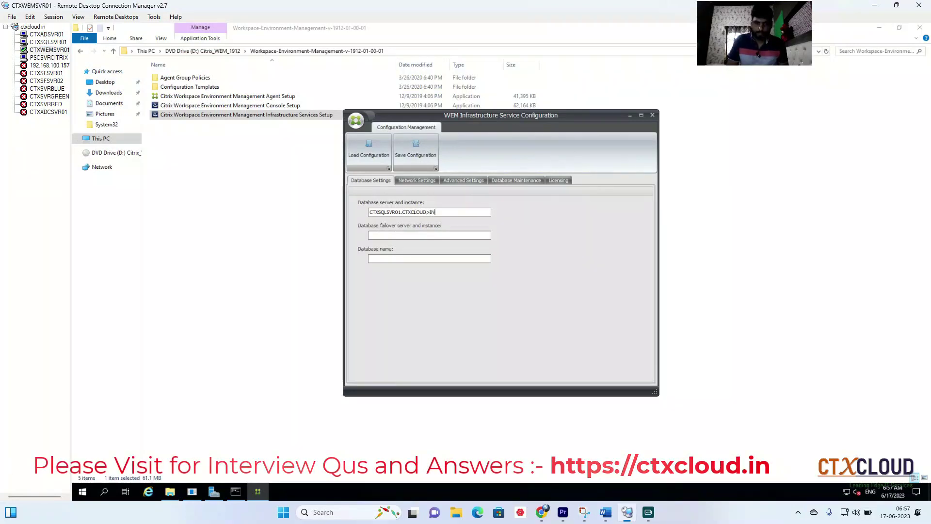
{"action": "left_click", "coordinate": [452, 260]}
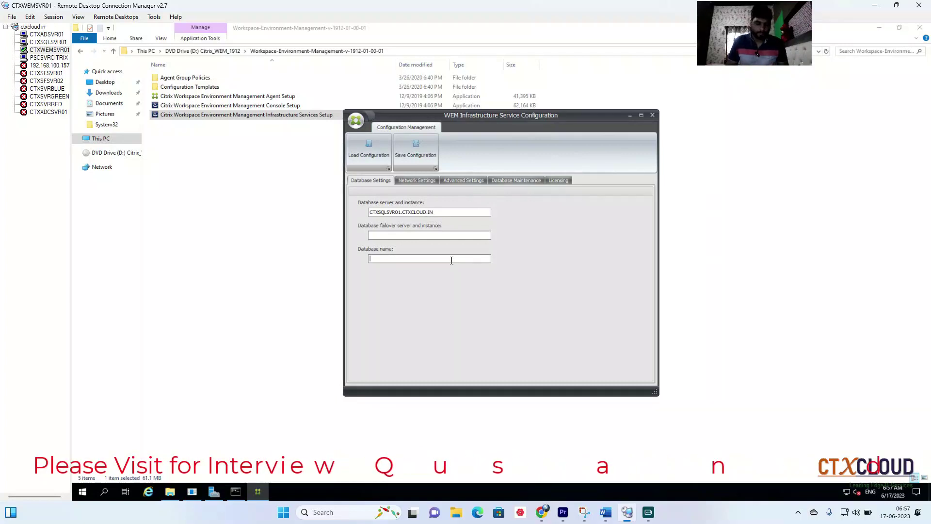
{"action": "type", "text": "WEMDB"}
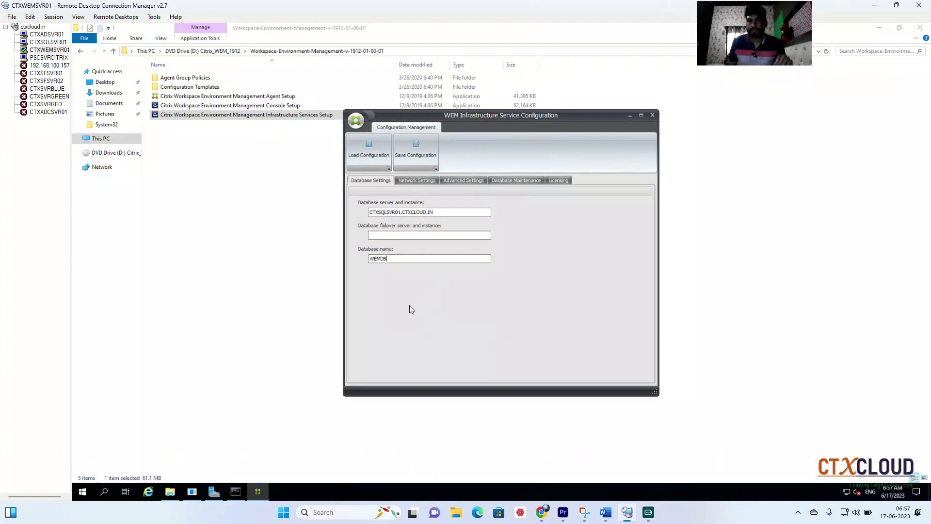
- Review the default ports 8284–8288 under Network Settings, then move on to Advanced Settings
{"action": "left_click", "coordinate": [416, 181]}
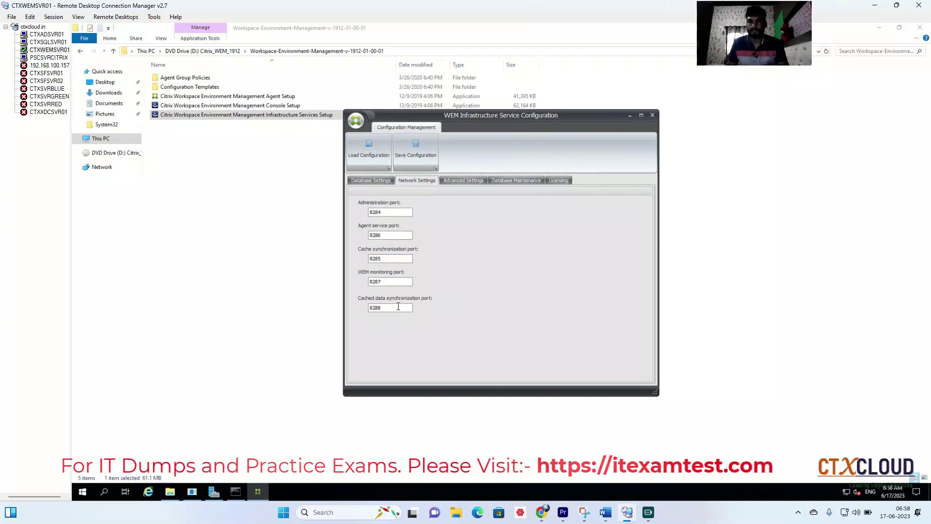
{"action": "left_click", "coordinate": [464, 181]}
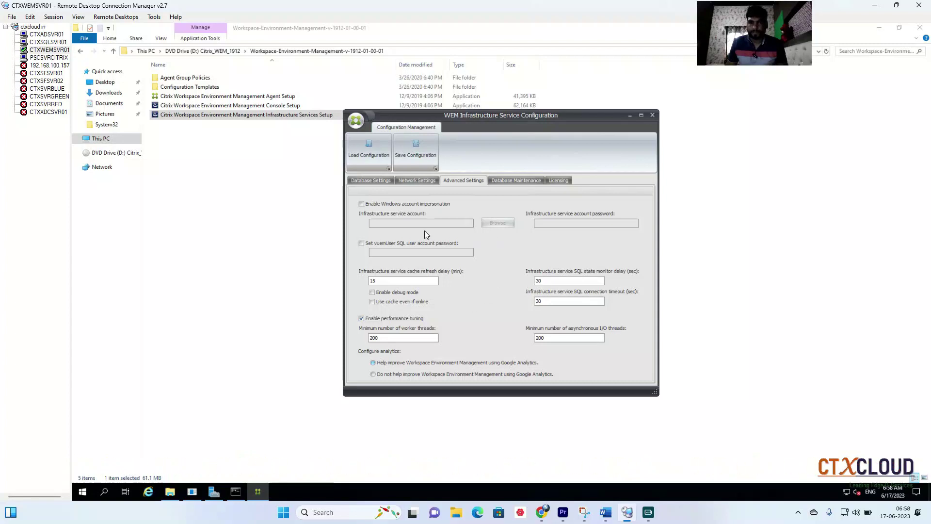
- Enable Windows account impersonation as ctxcloud\administrator with its password, then view Database Maintenance and Licensing
{"action": "left_click", "coordinate": [361, 203]}
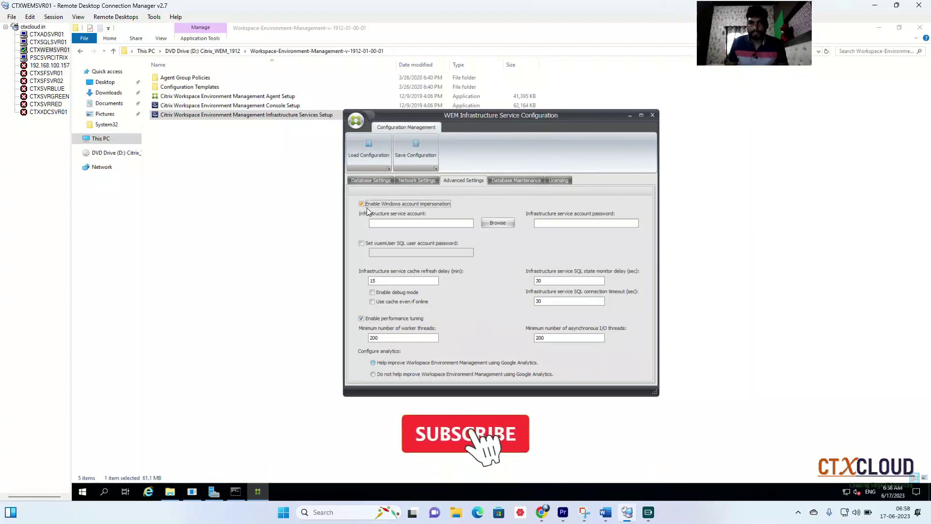
{"action": "left_click", "coordinate": [491, 223]}
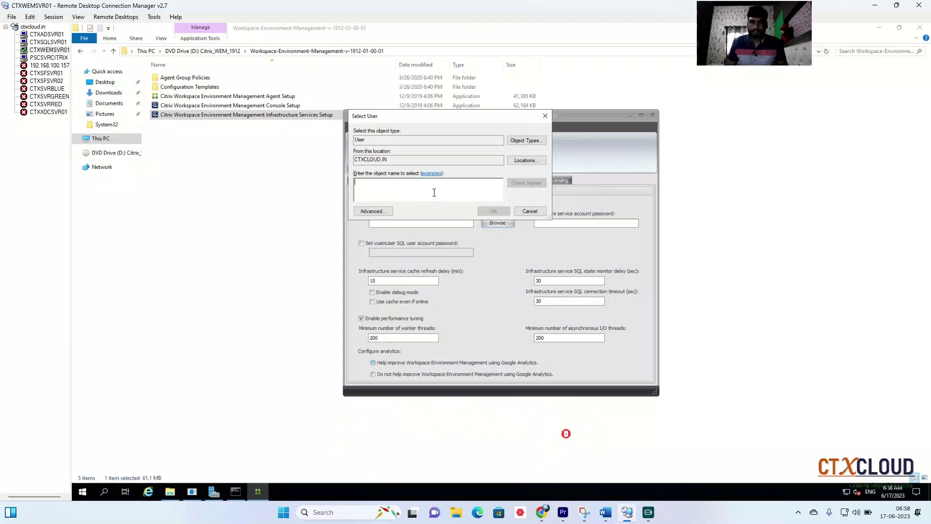
{"action": "type", "text": "ctxclo"}
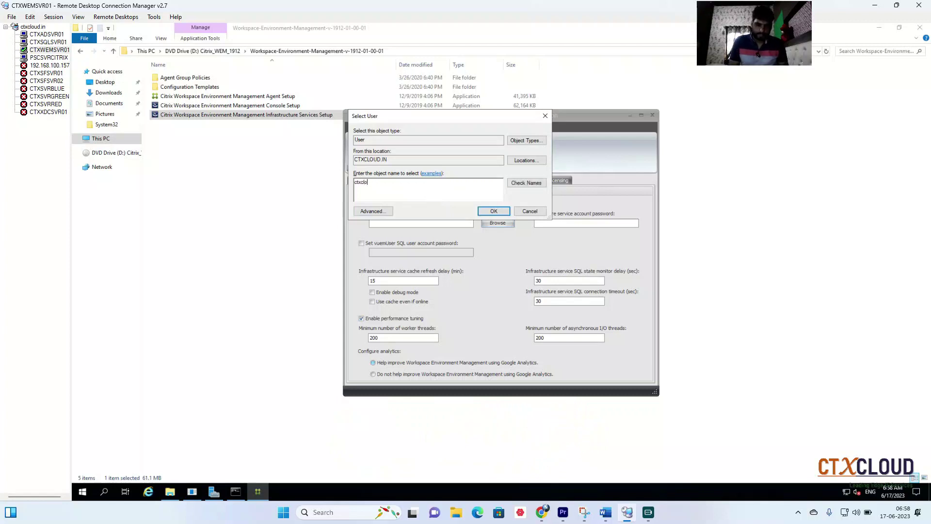
{"action": "type", "text": "ud\\administrator"}
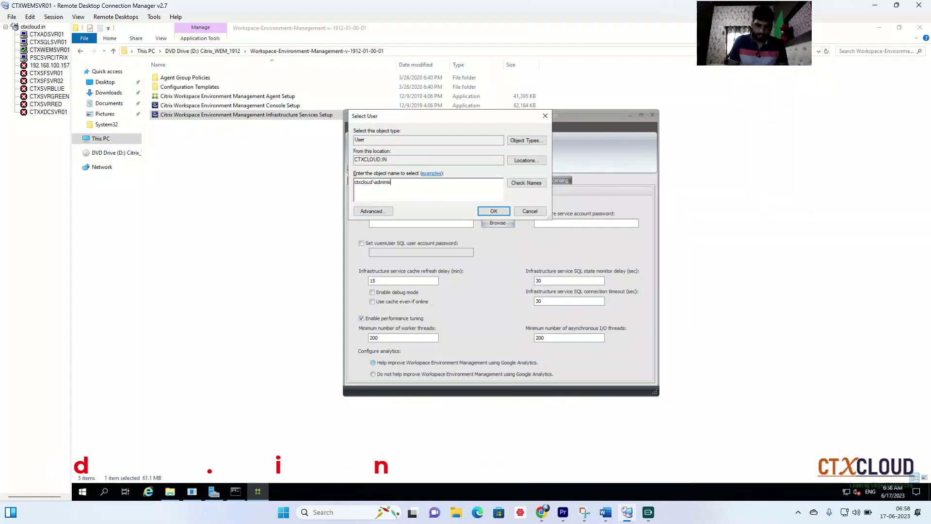
{"action": "left_click", "coordinate": [520, 184]}
{"action": "left_click", "coordinate": [494, 211]}
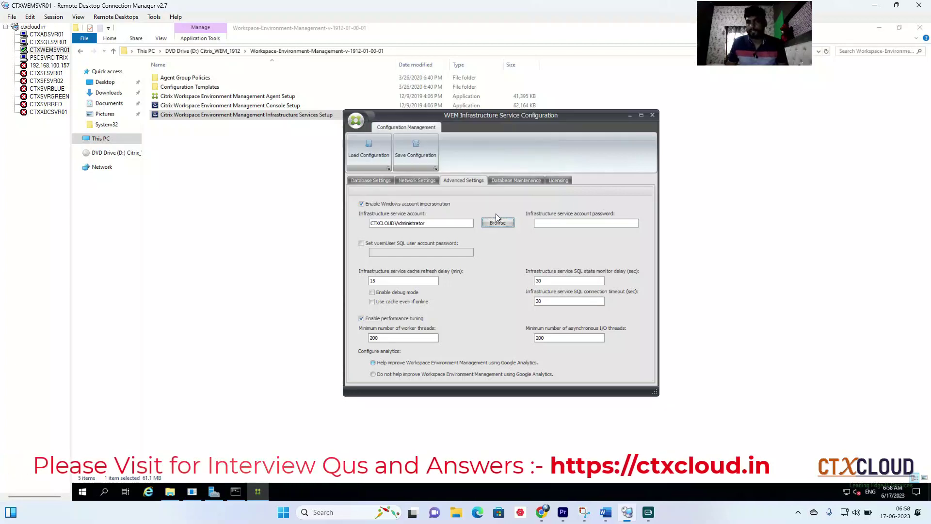
{"action": "left_click", "coordinate": [559, 222]}
{"action": "type", "text": "*****"}
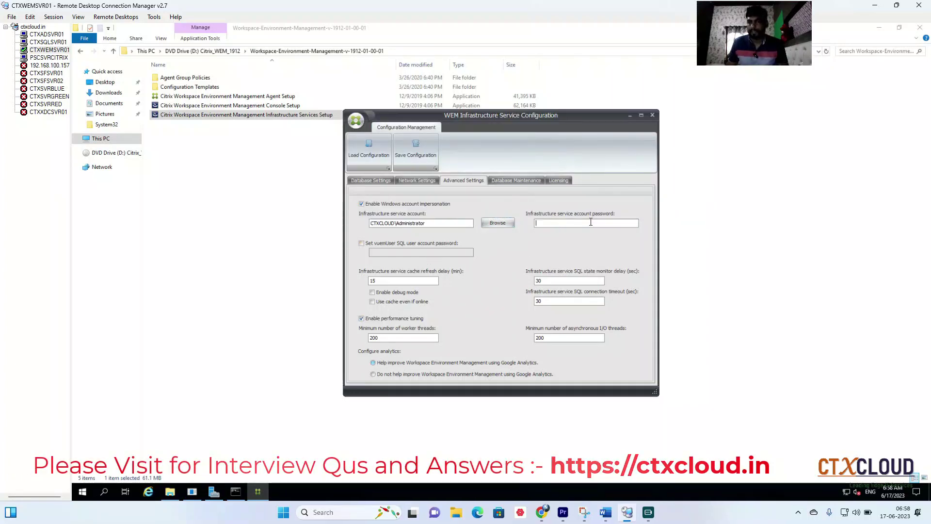
{"action": "type", "text": "*****"}
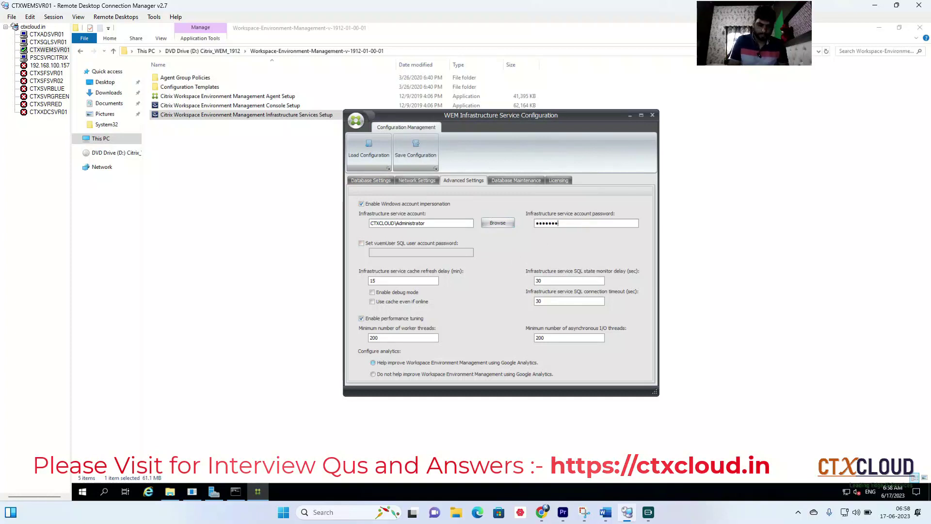
{"action": "left_click", "coordinate": [512, 180]}
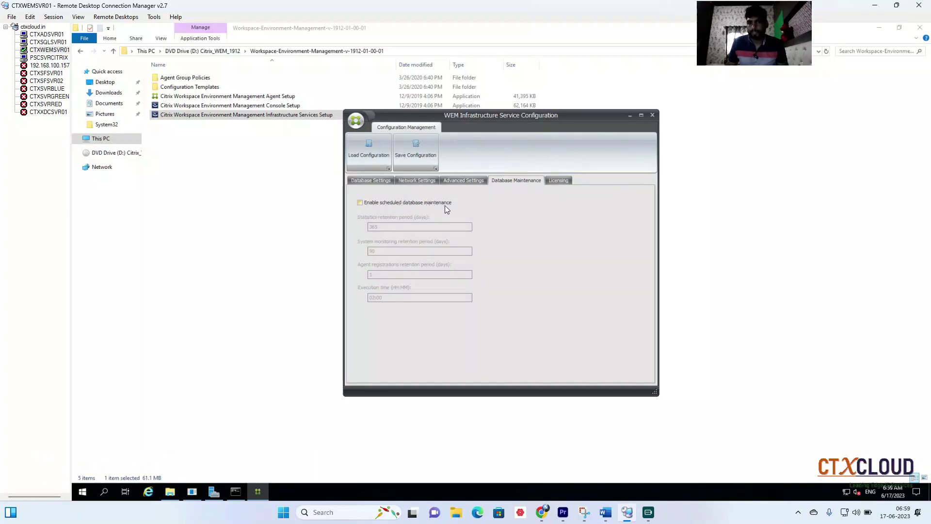
{"action": "left_click", "coordinate": [561, 186]}
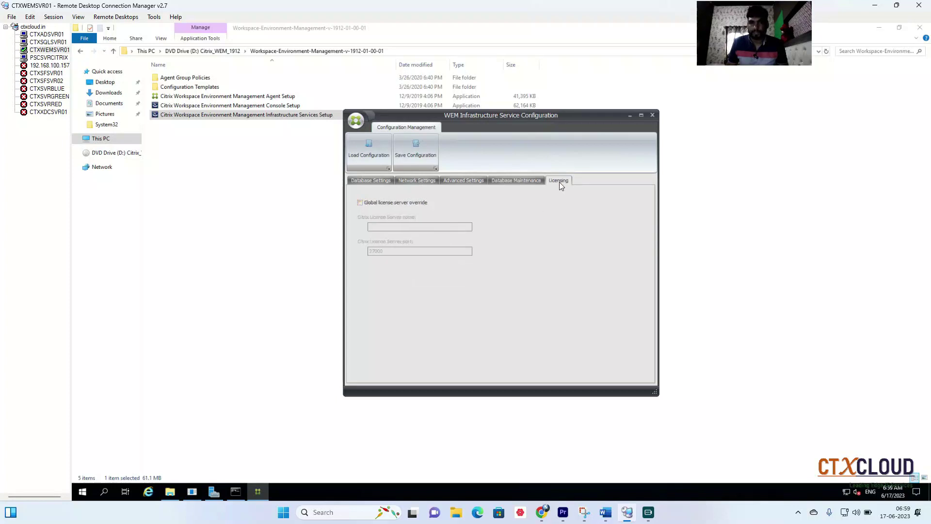
- Enable the global license server override, confirming the license server's name PSCSVRCITRIX
{"action": "left_click", "coordinate": [364, 205]}
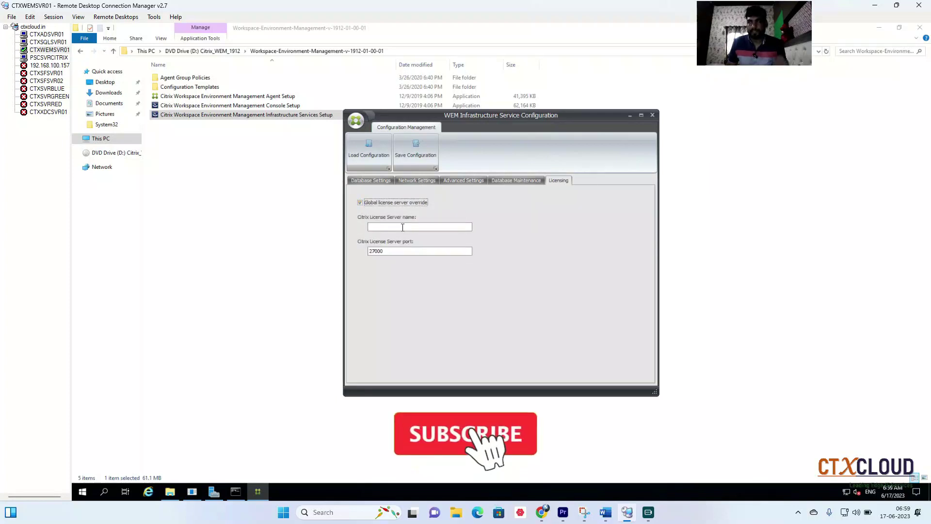
{"action": "right_click", "coordinate": [49, 57]}
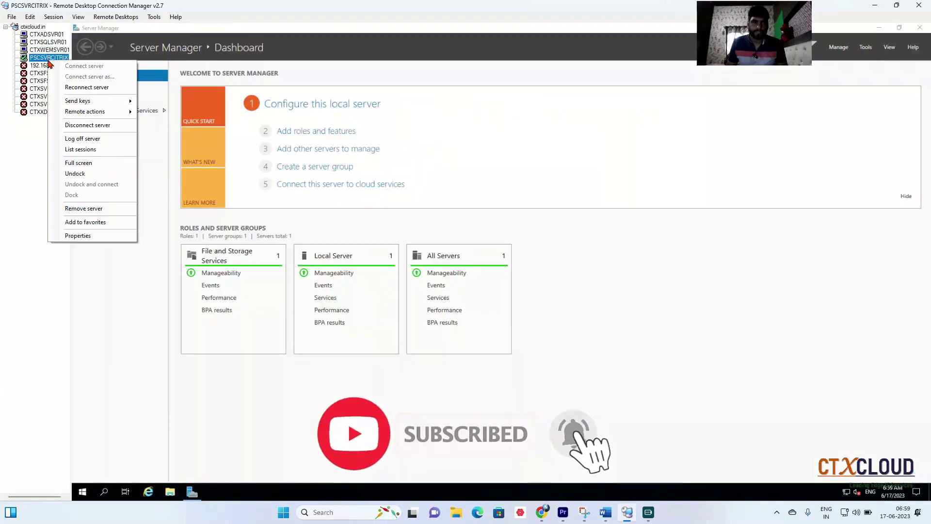
{"action": "left_click", "coordinate": [69, 238]}
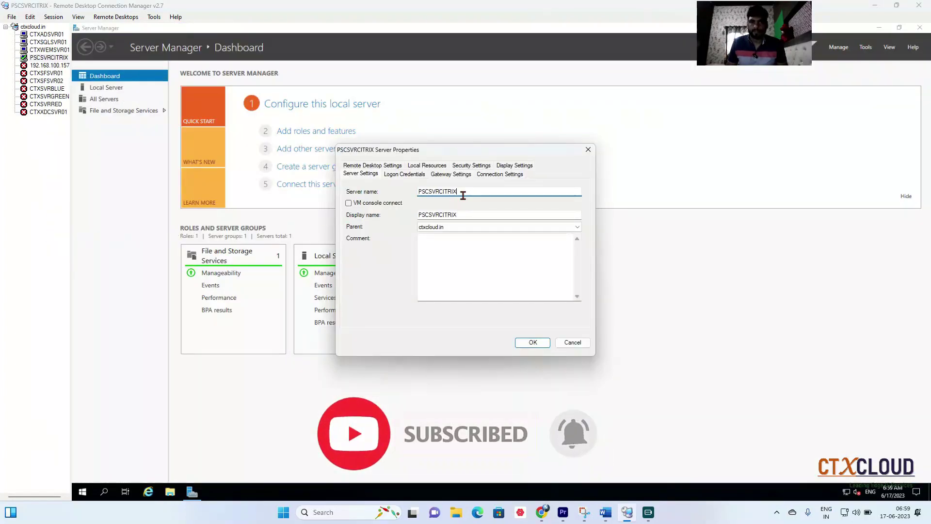
{"action": "left_click", "coordinate": [532, 342]}
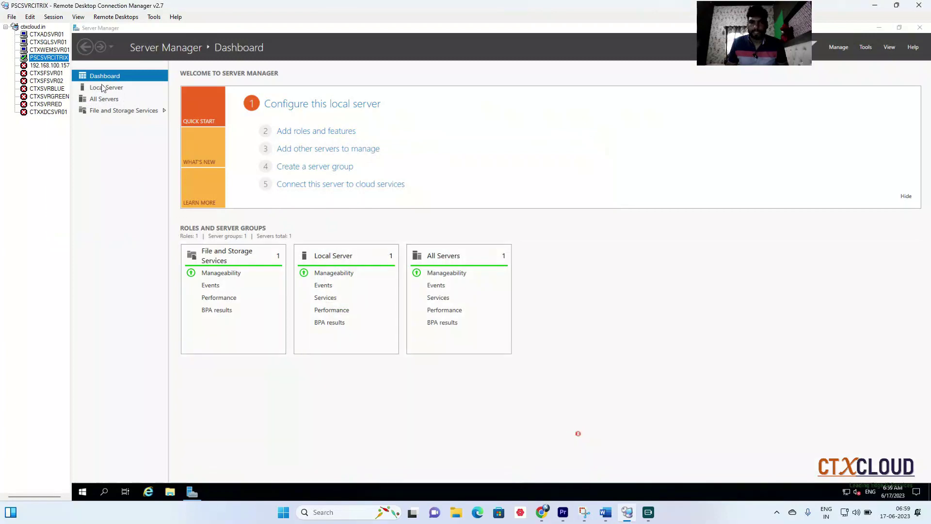
{"action": "left_click", "coordinate": [49, 66]}
{"action": "left_click", "coordinate": [46, 51]}
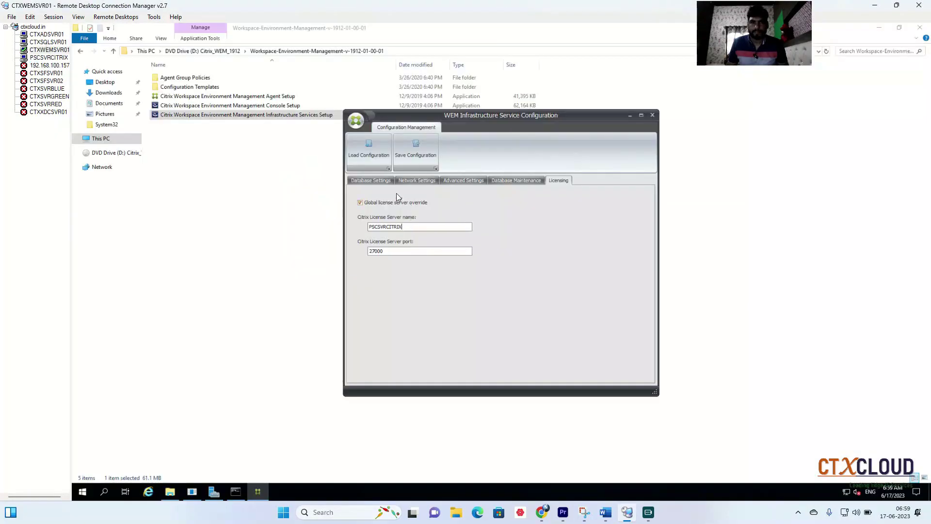
- Save the configuration with port 27000, approve the broker service restart, and exit the tool
{"action": "left_click", "coordinate": [405, 148]}
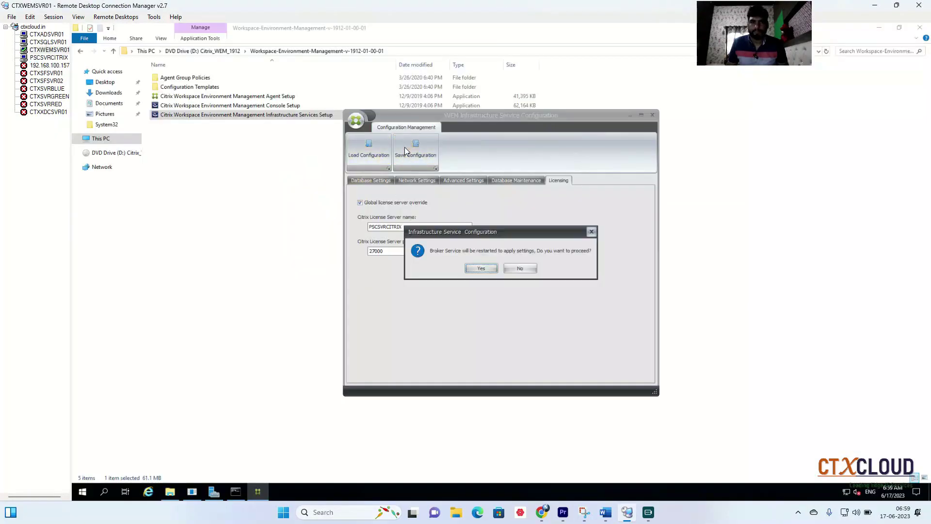
{"action": "left_click", "coordinate": [476, 272]}
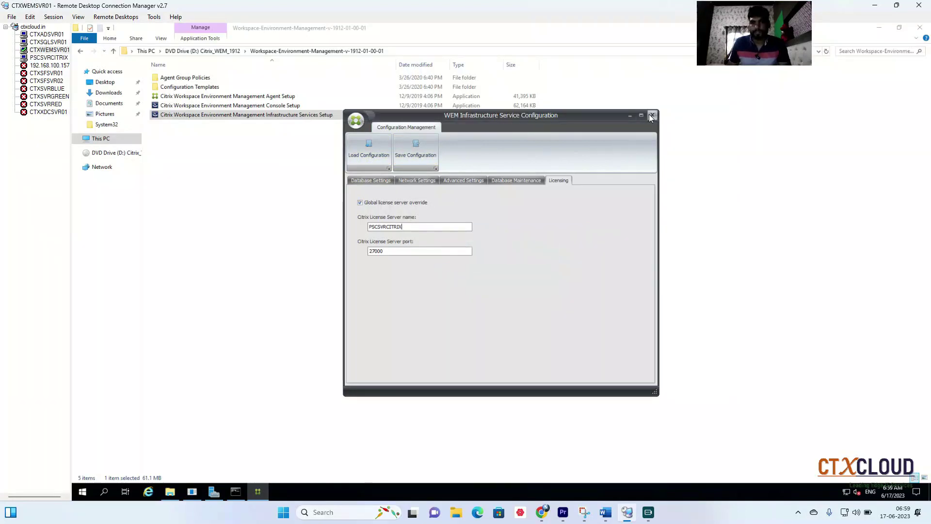
{"action": "left_click", "coordinate": [652, 115]}
{"action": "left_click", "coordinate": [473, 267]}
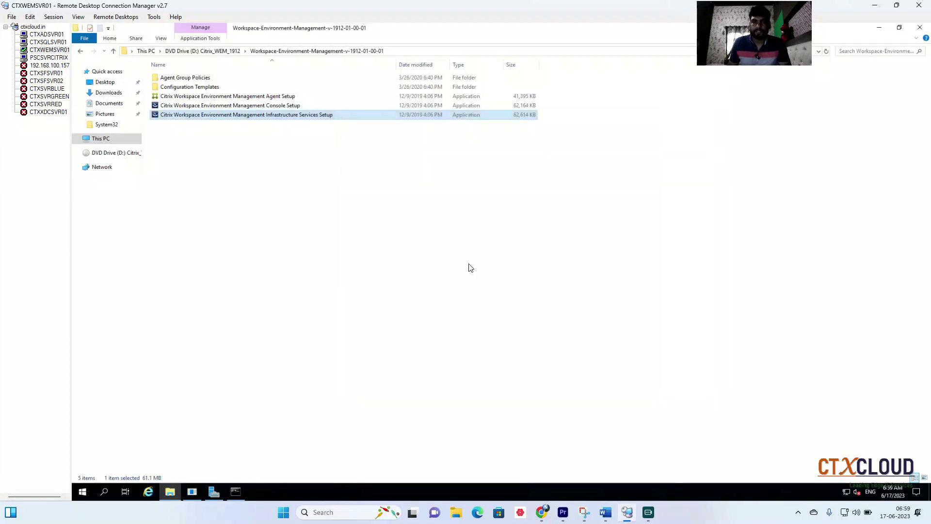
- Run the WEM Console setup as administrator and install it with the license accepted and default options
{"action": "left_click", "coordinate": [247, 105]}
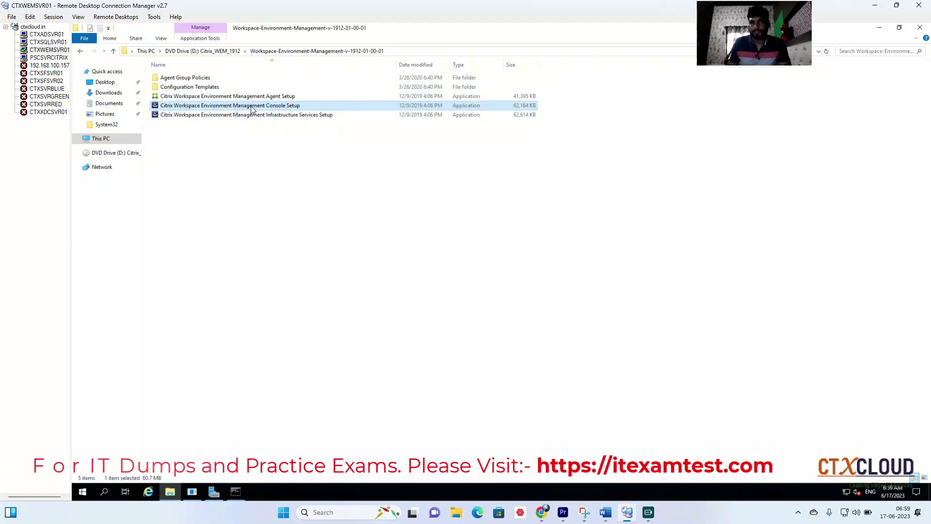
{"action": "right_click", "coordinate": [252, 108]}
{"action": "left_click", "coordinate": [271, 125]}
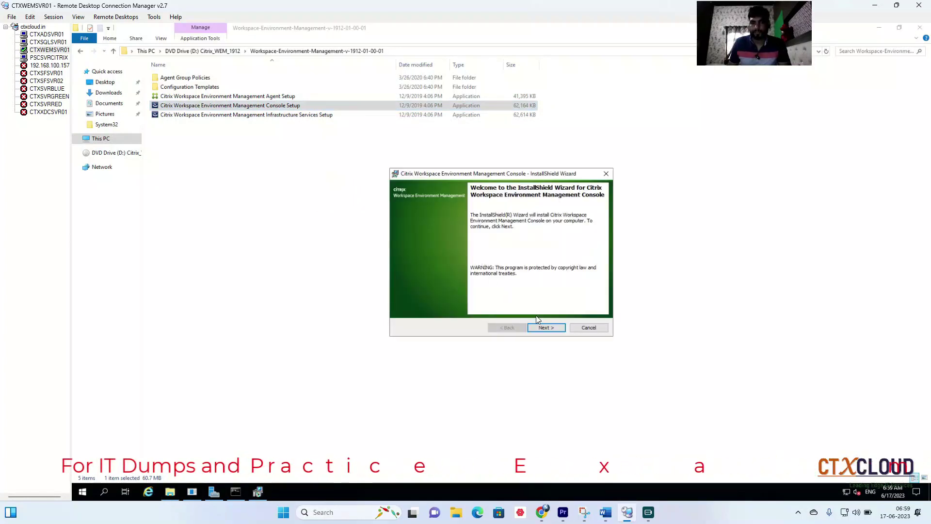
{"action": "left_click", "coordinate": [546, 328]}
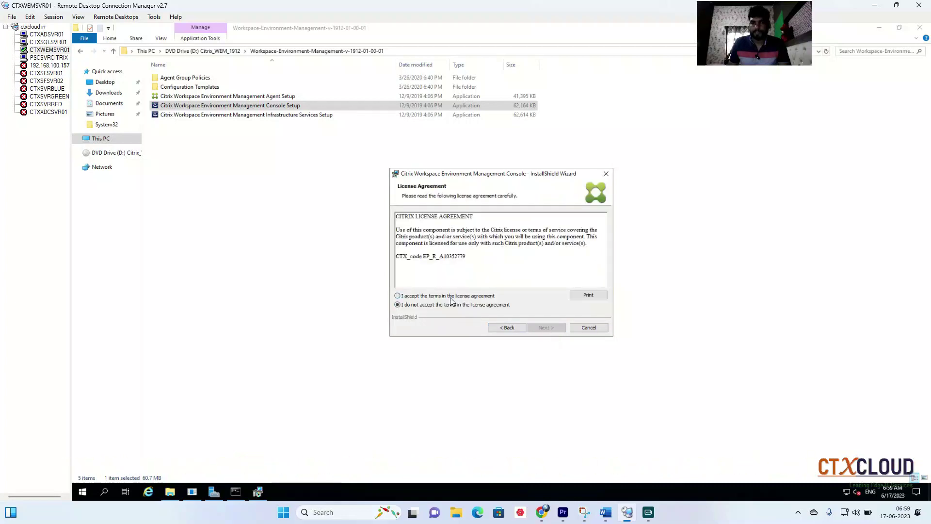
{"action": "left_click", "coordinate": [449, 296]}
{"action": "left_click", "coordinate": [547, 327]}
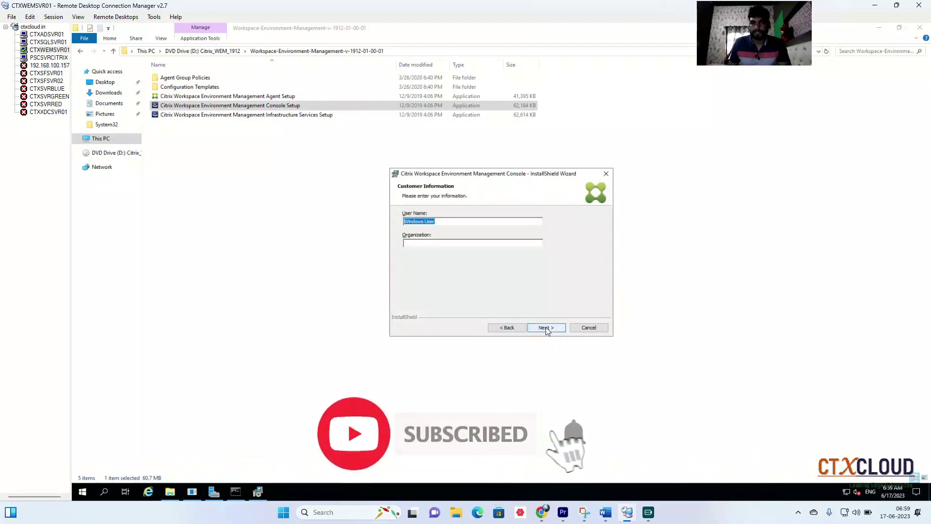
{"action": "left_click", "coordinate": [546, 327]}
{"action": "left_click", "coordinate": [545, 327]}
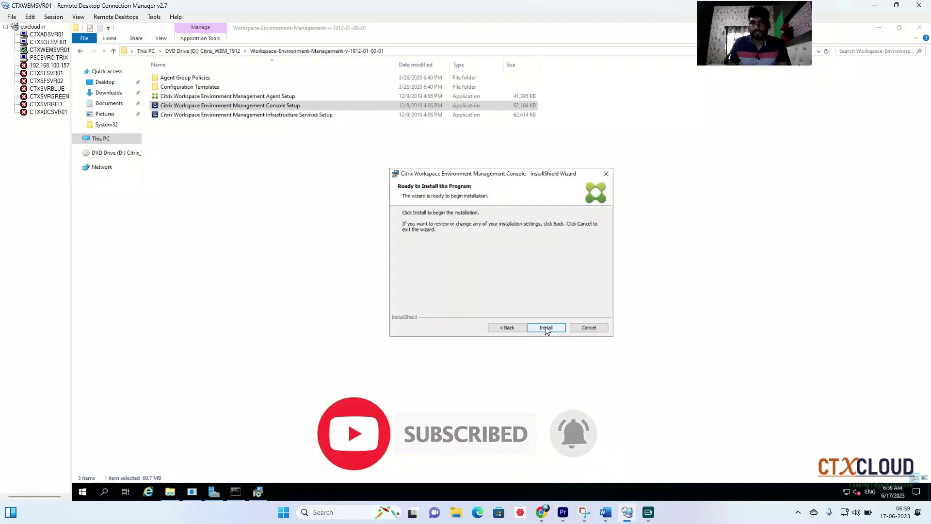
{"action": "left_click", "coordinate": [546, 327]}
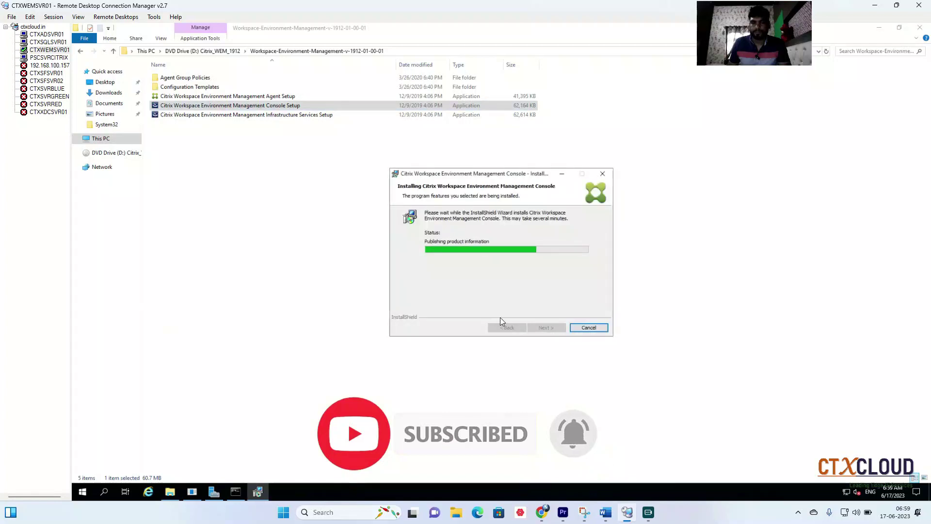
{"action": "left_click", "coordinate": [540, 328]}
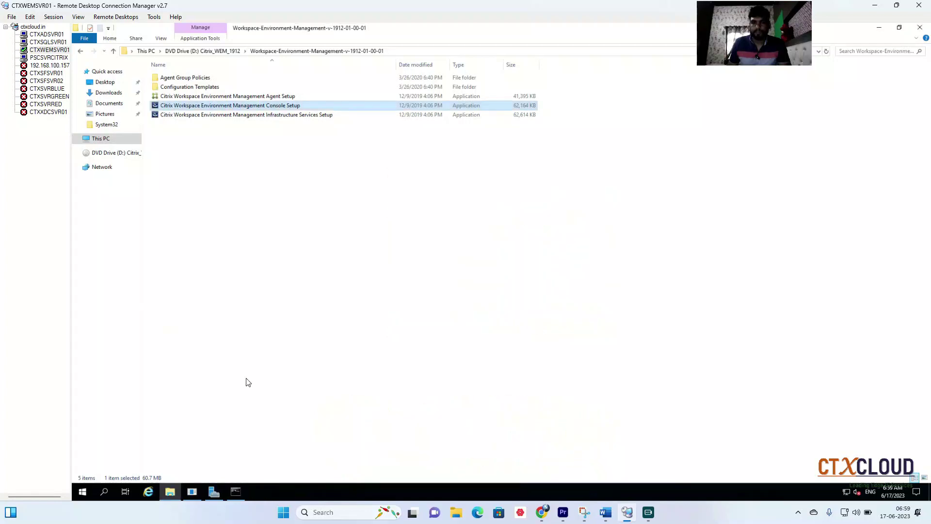
{"action": "left_click", "coordinate": [82, 492]}
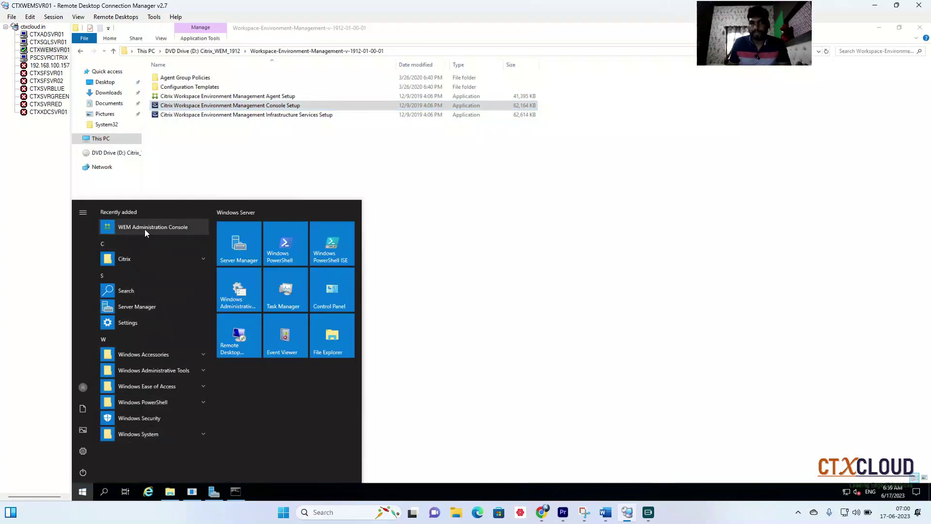
- Launch the WEM Administration Console maximized and connect it to localhost on port 8284
{"action": "left_click", "coordinate": [144, 227]}
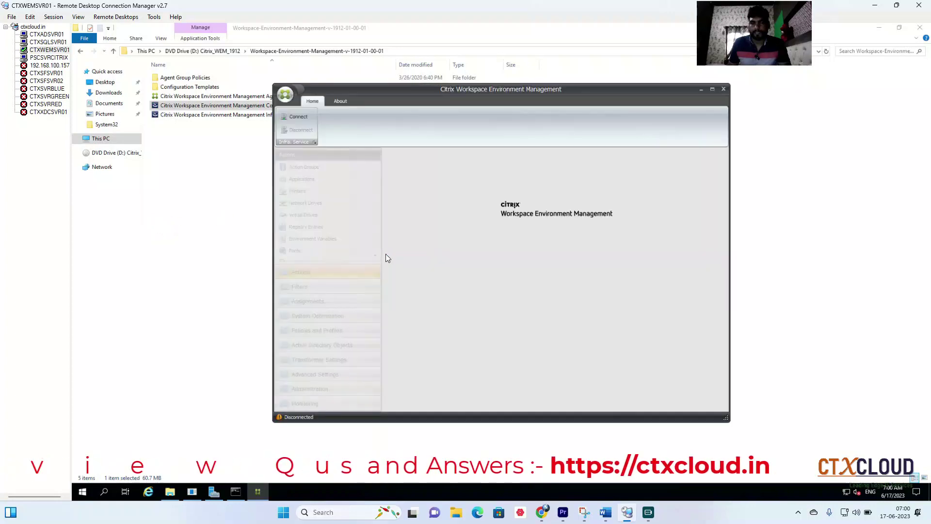
{"action": "left_click", "coordinate": [714, 90]}
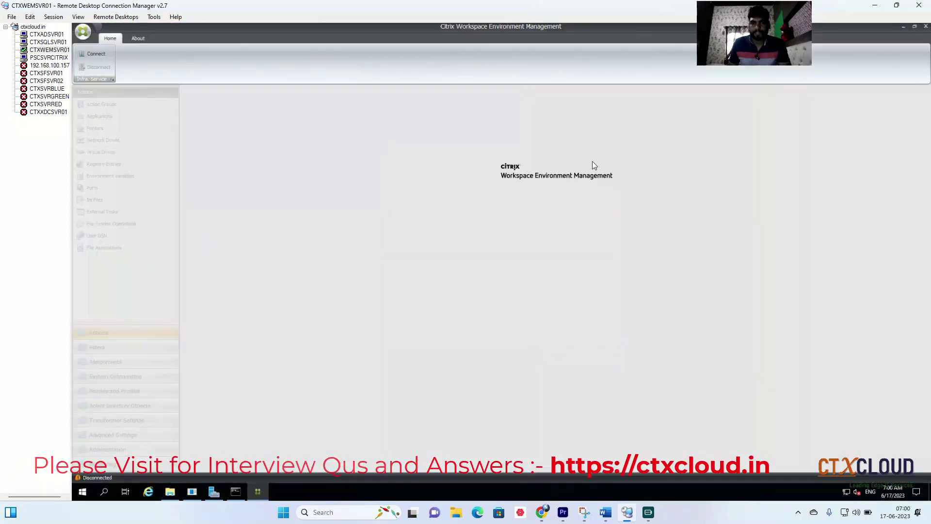
{"action": "left_click", "coordinate": [102, 53]}
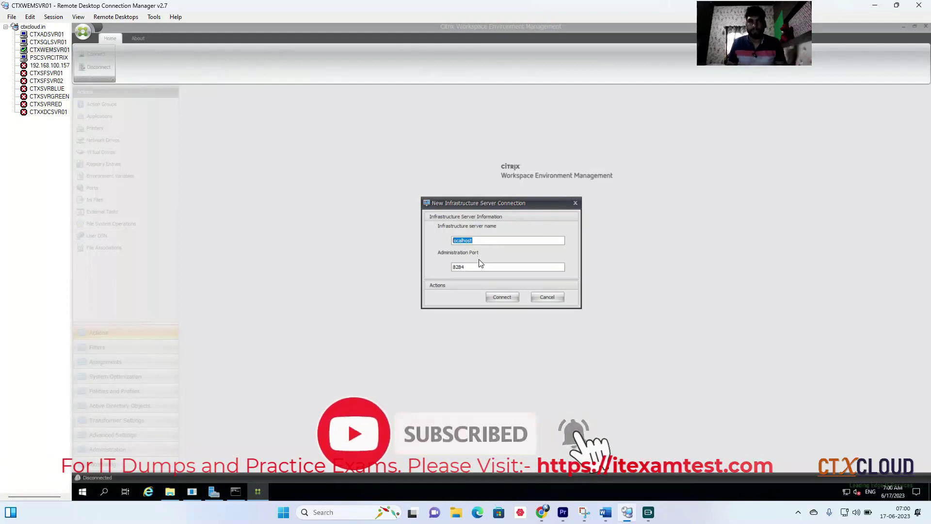
{"action": "left_click", "coordinate": [502, 297]}
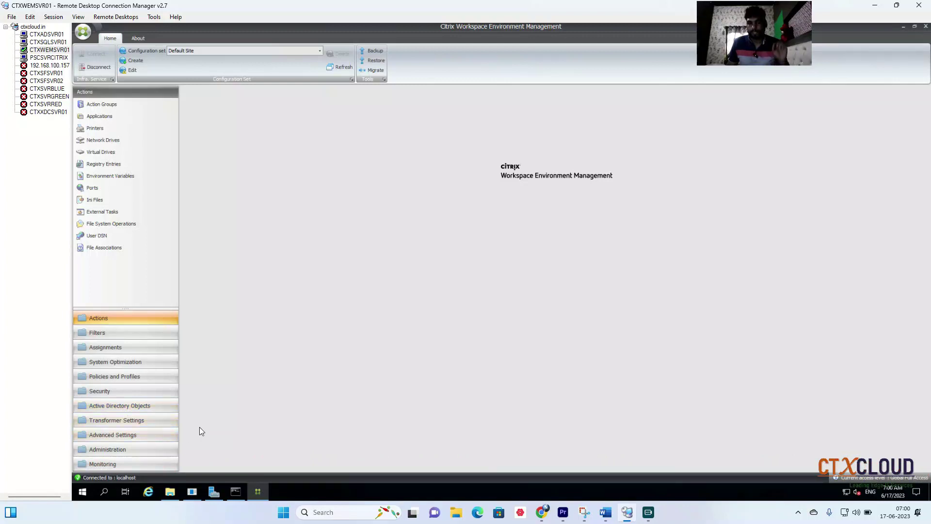
- Add a verified CTXCLOUD domain user to the WEM Administrators list and select the new entry
{"action": "left_click", "coordinate": [130, 464]}
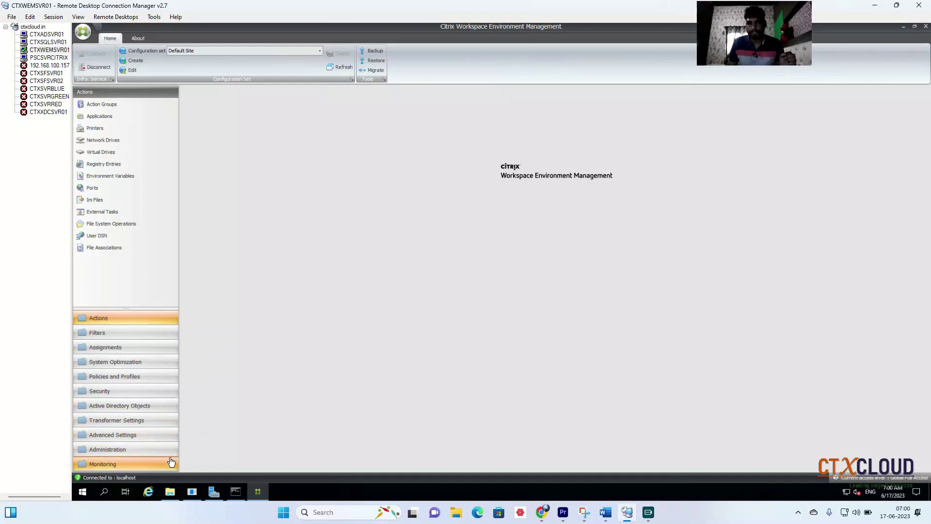
{"action": "left_click", "coordinate": [124, 450]}
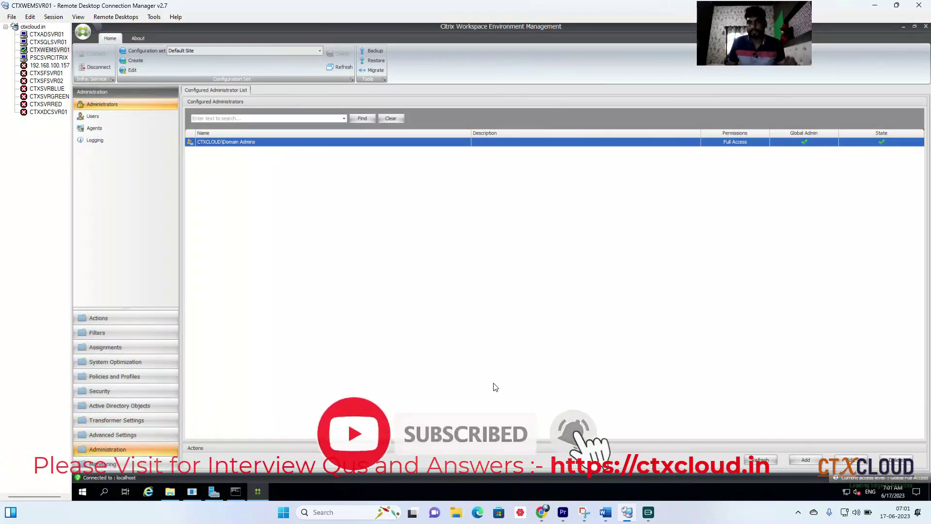
{"action": "left_click", "coordinate": [806, 459]}
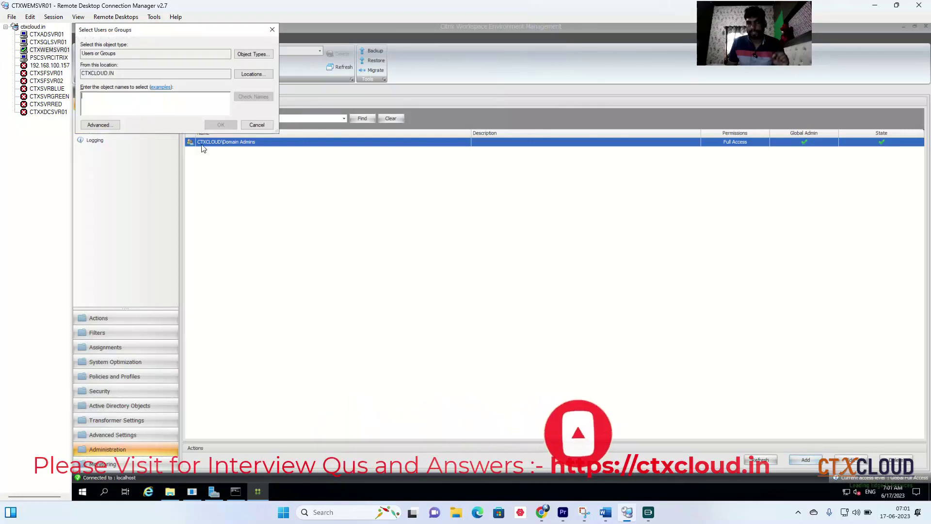
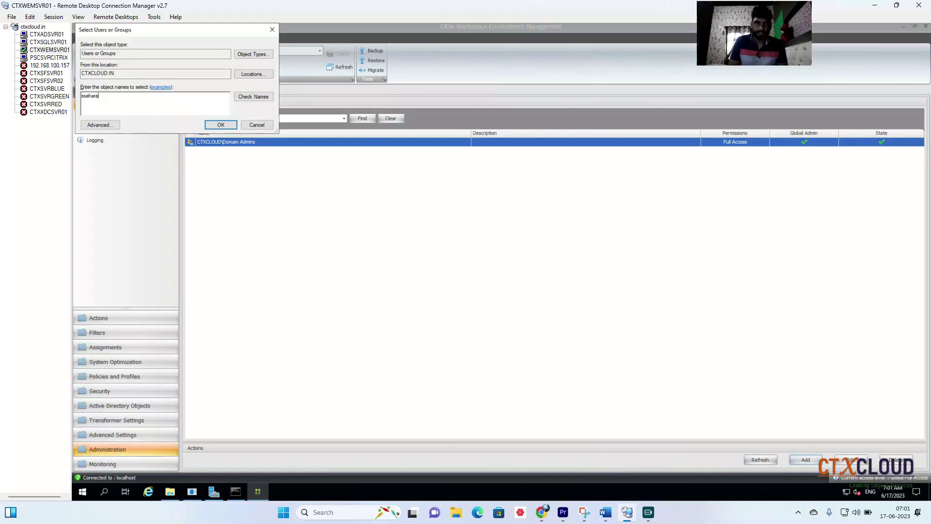
{"action": "left_click", "coordinate": [240, 97]}
{"action": "left_click", "coordinate": [216, 126]}
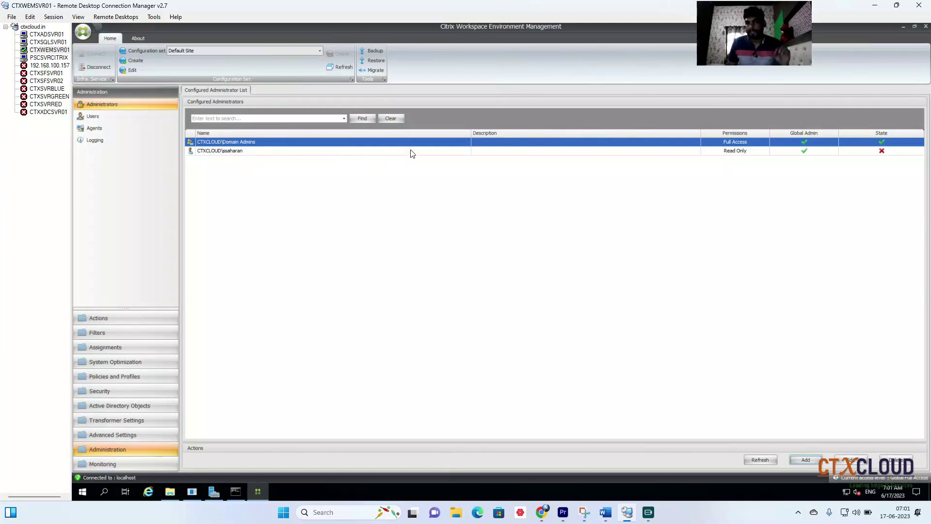
{"action": "left_click", "coordinate": [256, 154]}
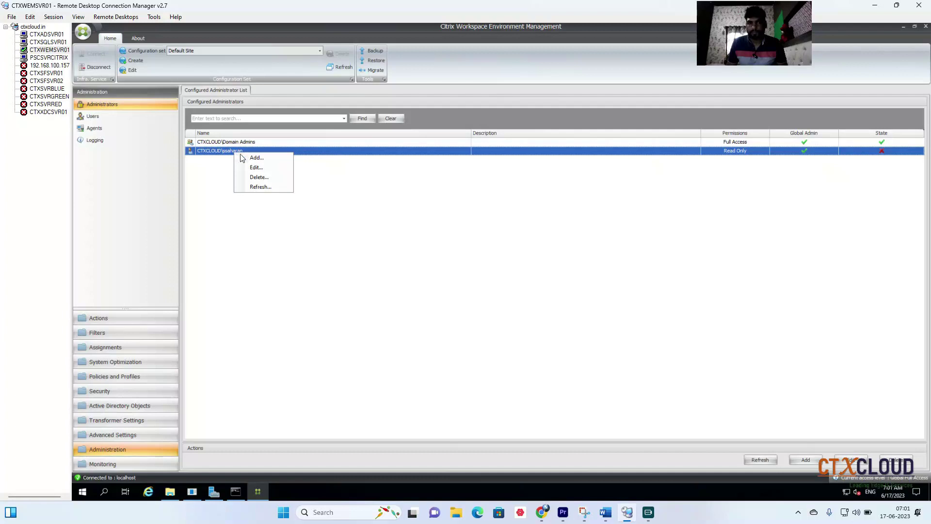
- Edit the new administrator to Full Access and Enabled, keeping Global Administrator ticked
{"action": "left_click", "coordinate": [255, 167]}
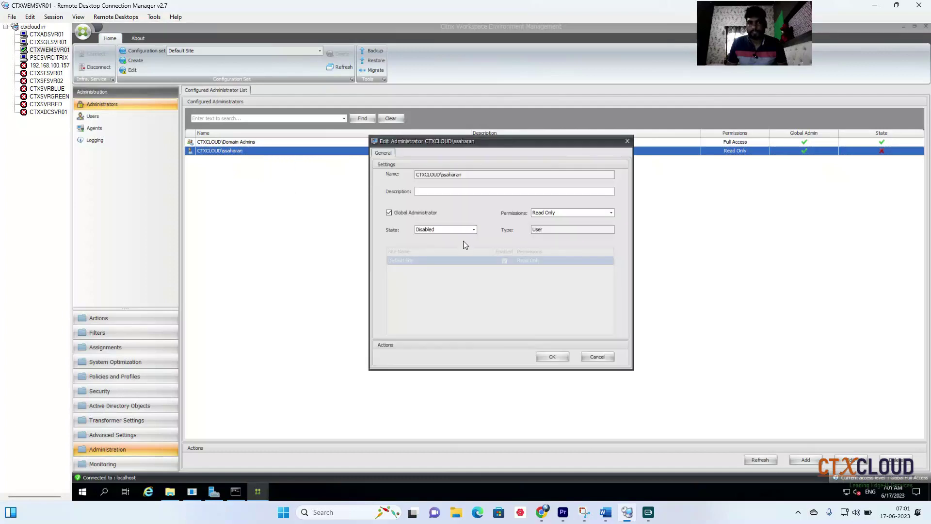
{"action": "left_click", "coordinate": [556, 213]}
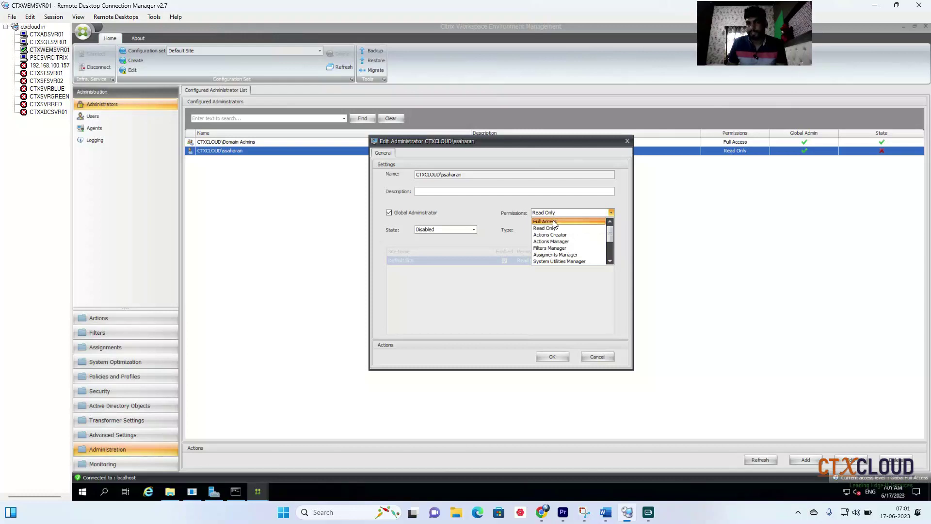
{"action": "left_click", "coordinate": [554, 222]}
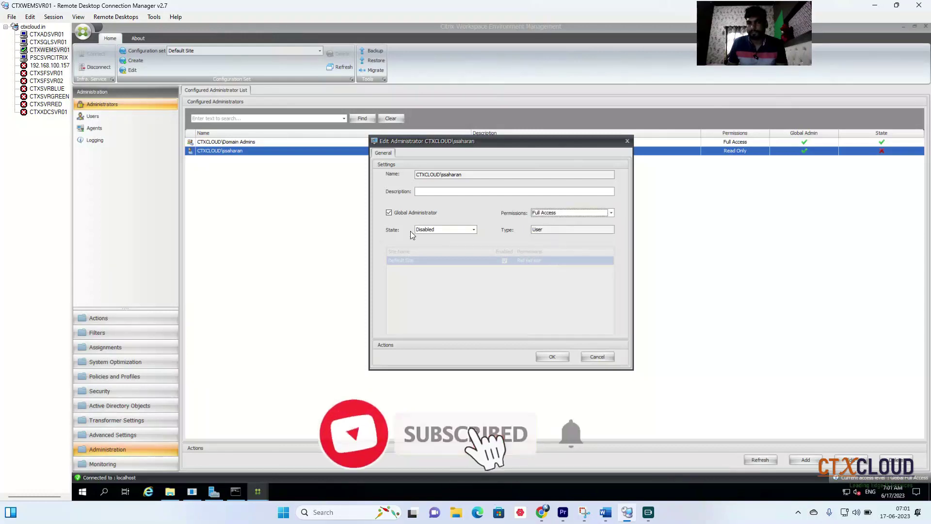
{"action": "left_click", "coordinate": [389, 213]}
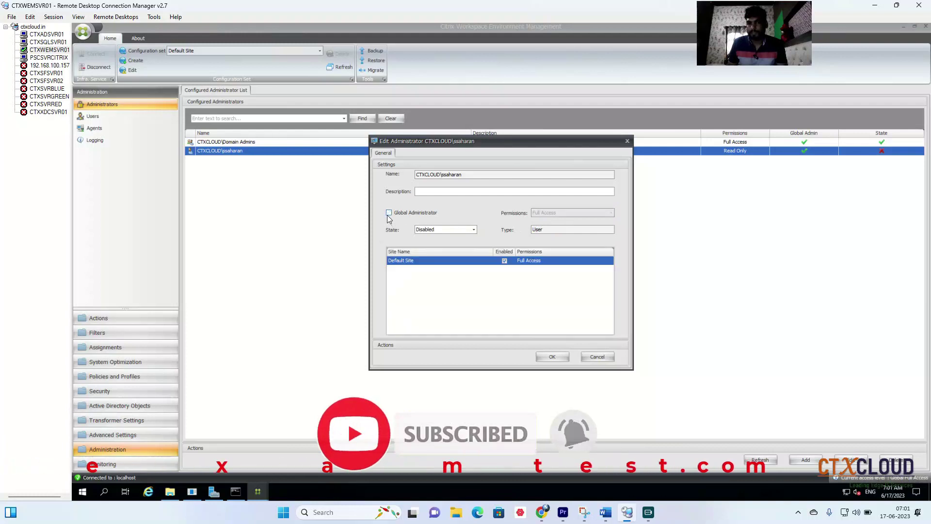
{"action": "left_click", "coordinate": [389, 213]}
{"action": "left_click", "coordinate": [473, 230]}
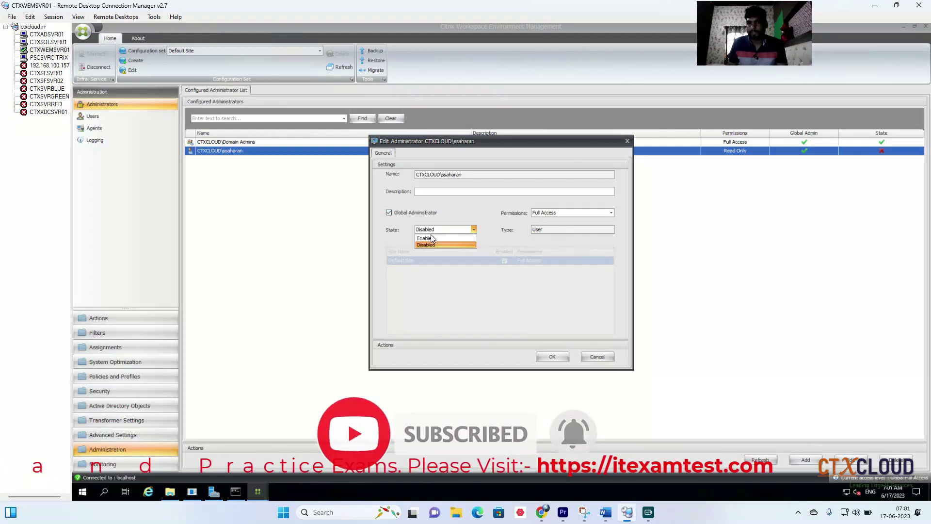
{"action": "left_click", "coordinate": [429, 238]}
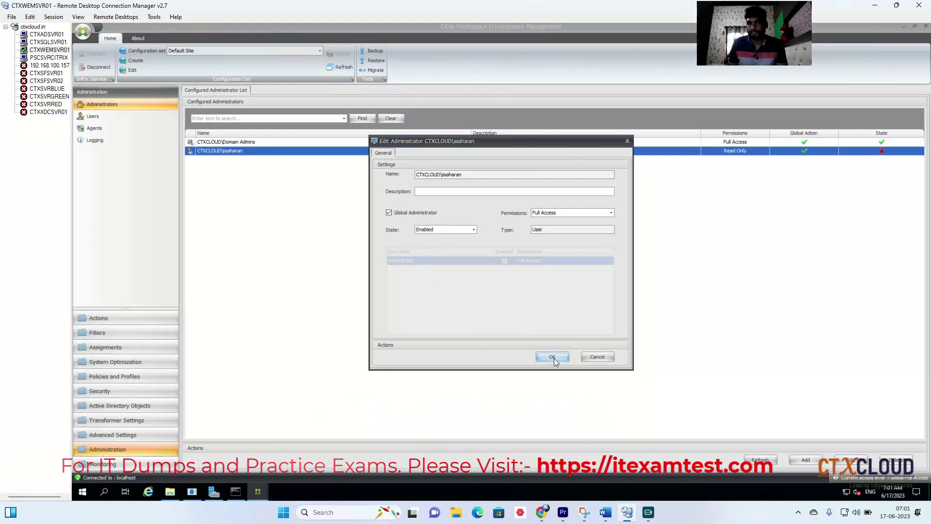
{"action": "left_click", "coordinate": [553, 358]}
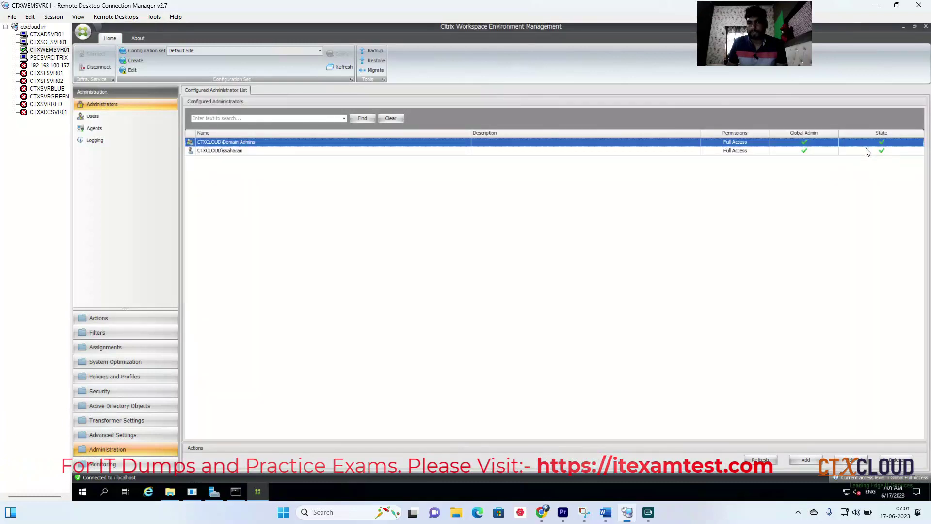